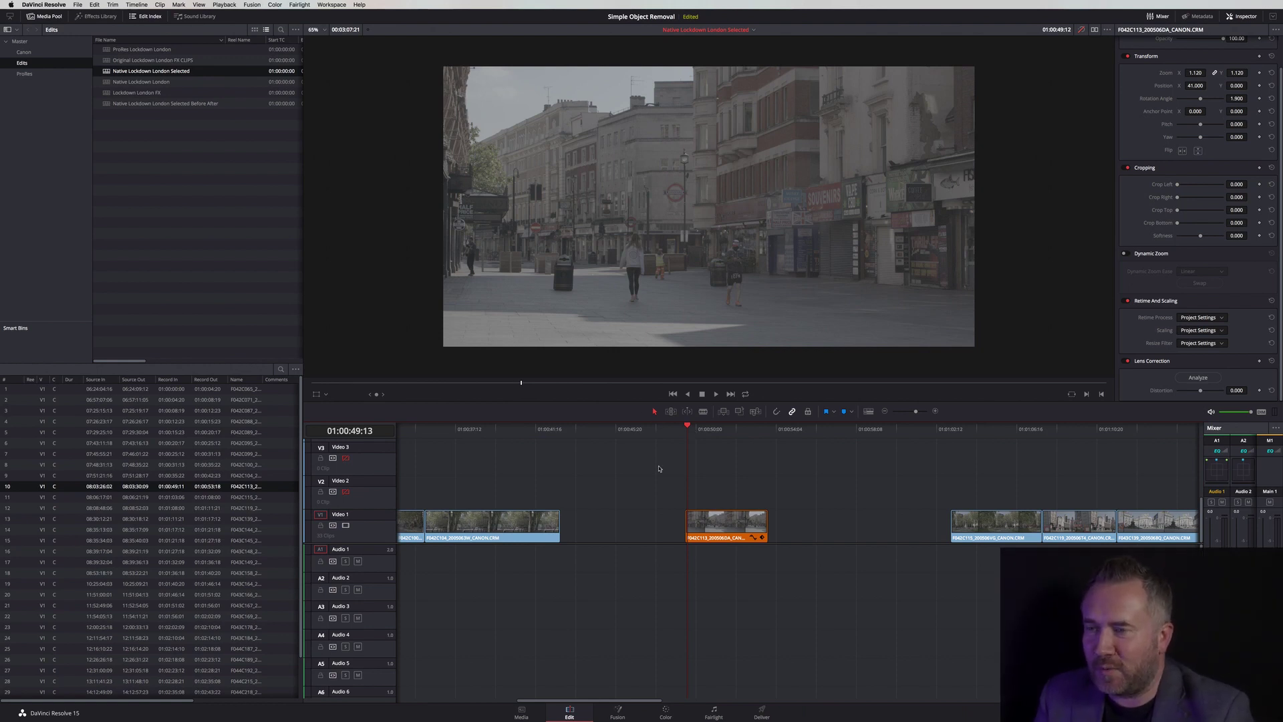
# - Play and scrub the selected street clip back and forth to examine how the pedestrians move and what background they uncover
pyautogui.press('space')
pyautogui.press('space')
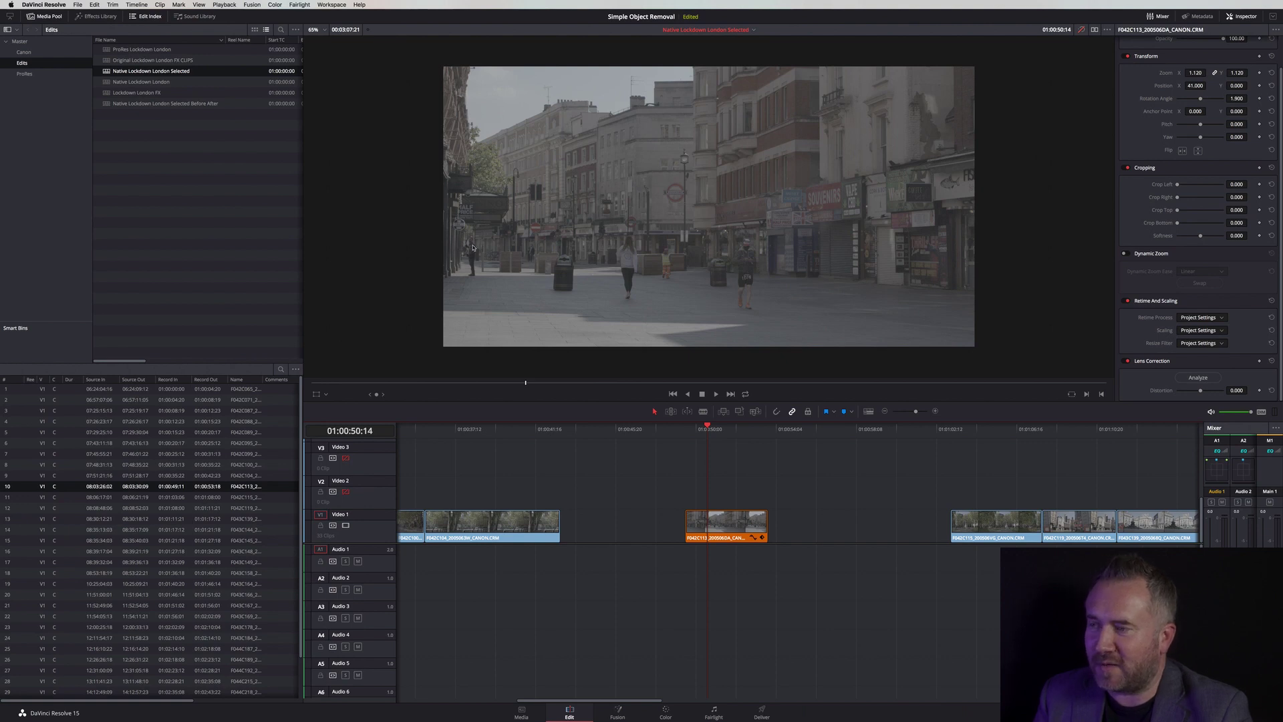
pyautogui.moveTo(755, 431); pyautogui.dragTo(690, 435)
pyautogui.press('space')
pyautogui.press('space')
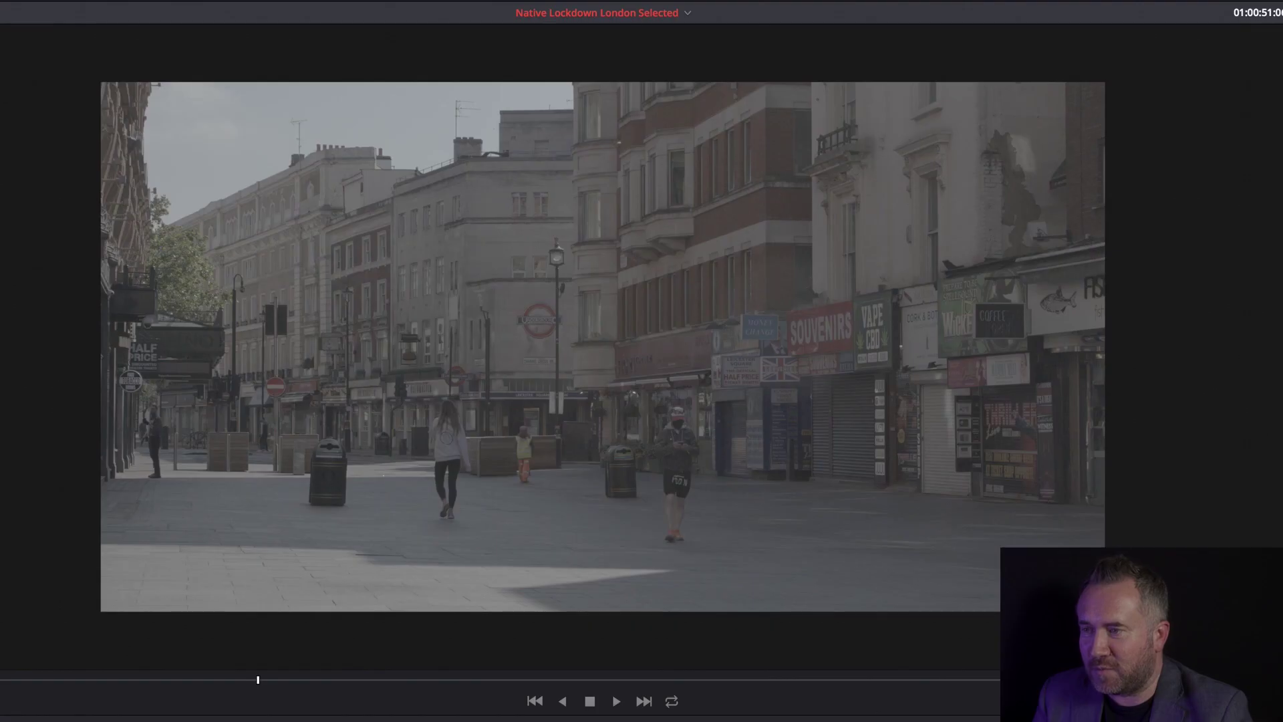
pyautogui.moveTo(707, 432); pyautogui.dragTo(695, 432)
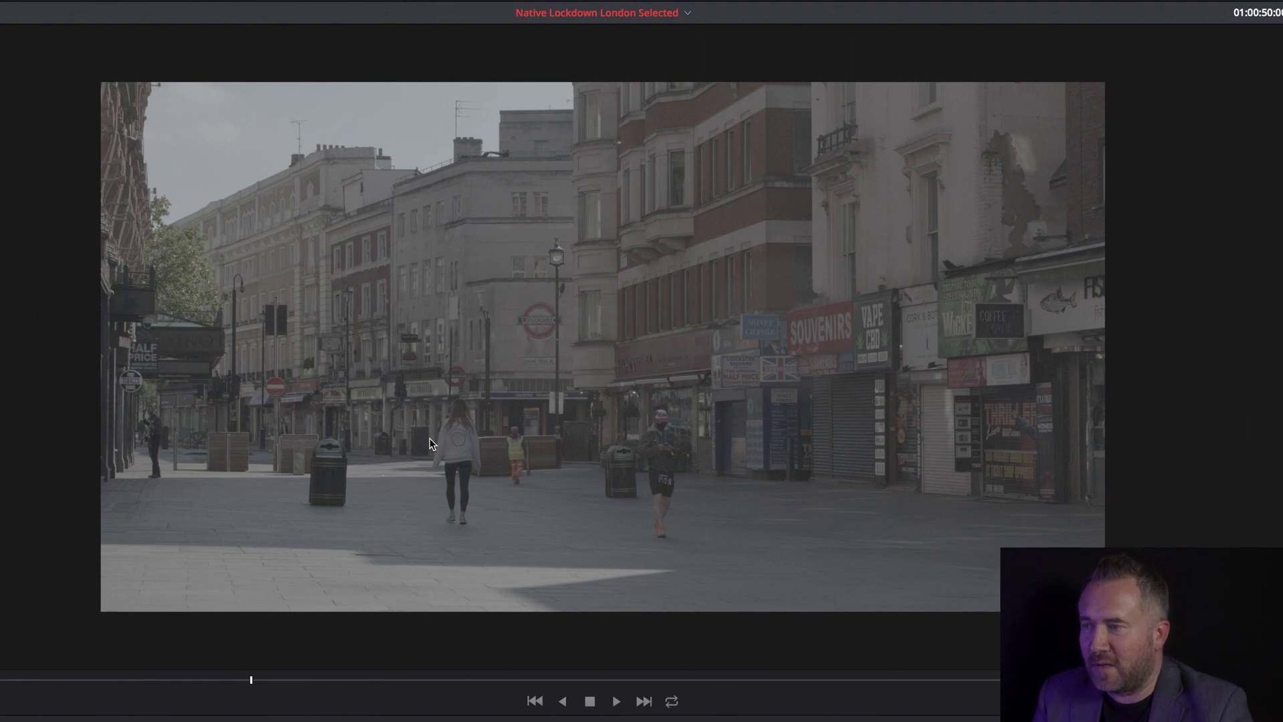
pyautogui.press('Right')
pyautogui.press('Right')
pyautogui.press('Right')
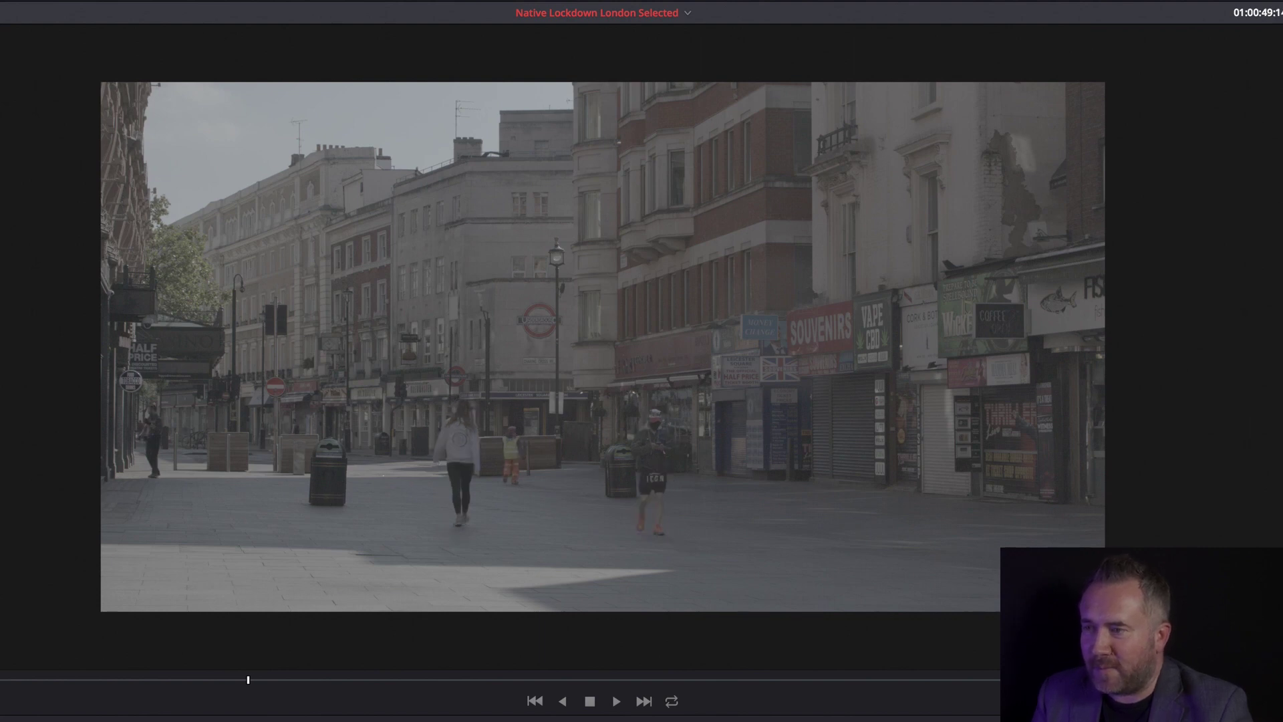
pyautogui.press('j')
pyautogui.press('k')
pyautogui.press('l')
pyautogui.press('l')
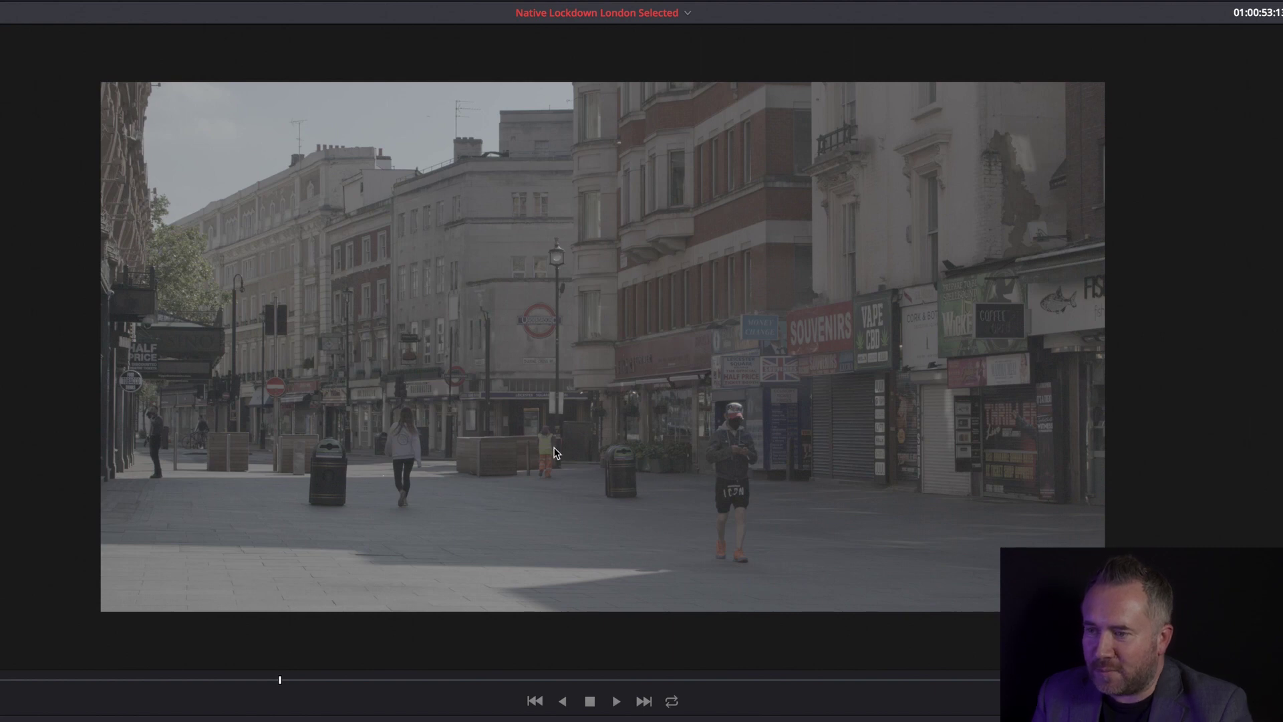
pyautogui.press('j')
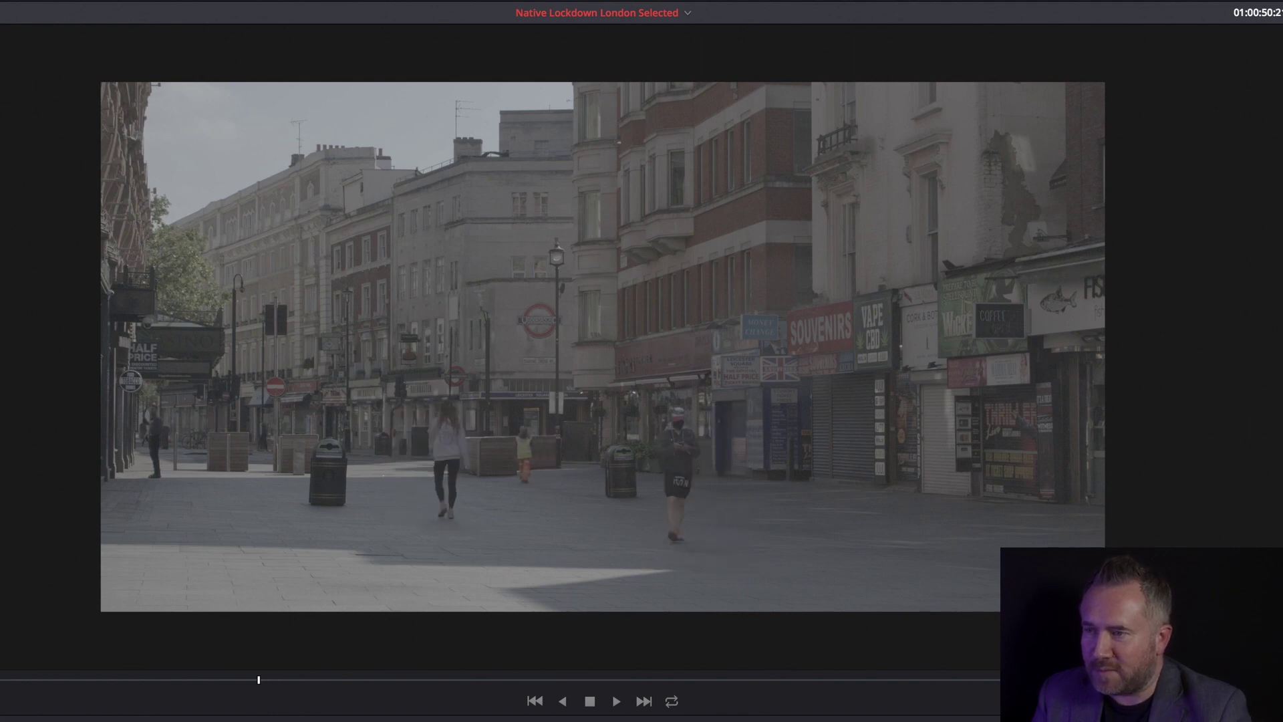
pyautogui.press('l')
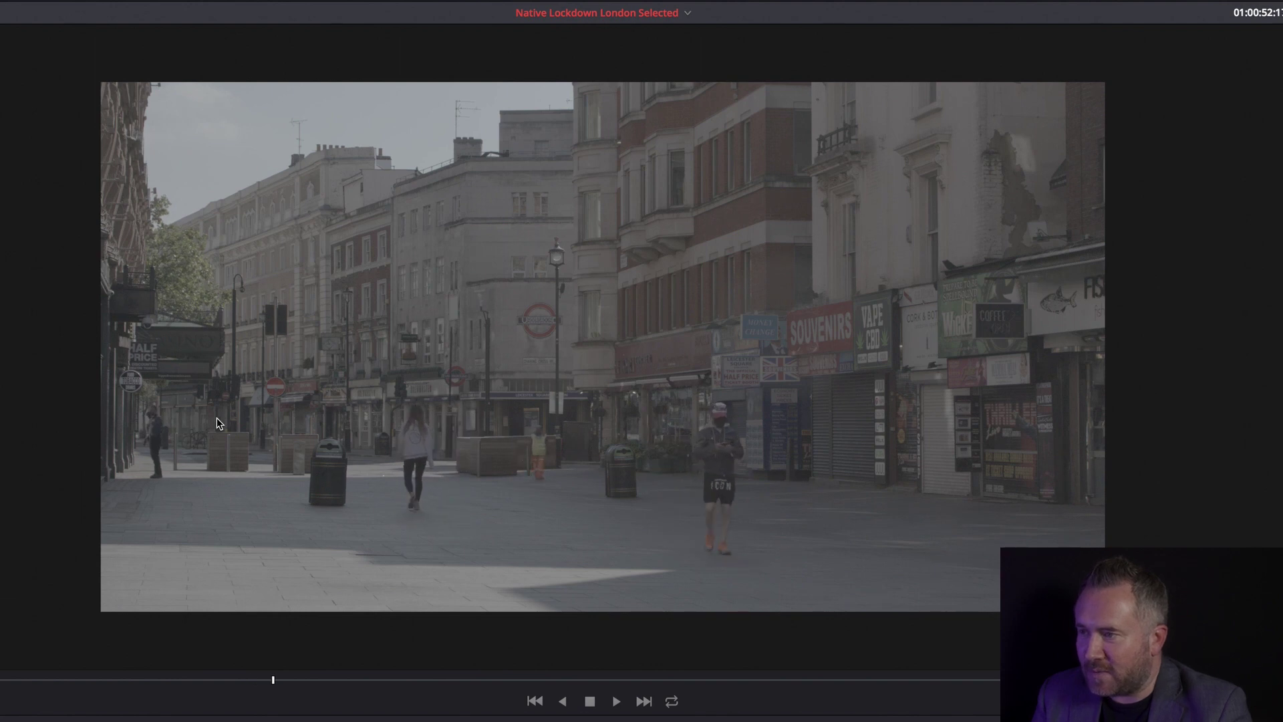
# - Return to the street clip's first frame and grab a still of it on the Color page
pyautogui.moveTo(758, 434); pyautogui.dragTo(689, 440)
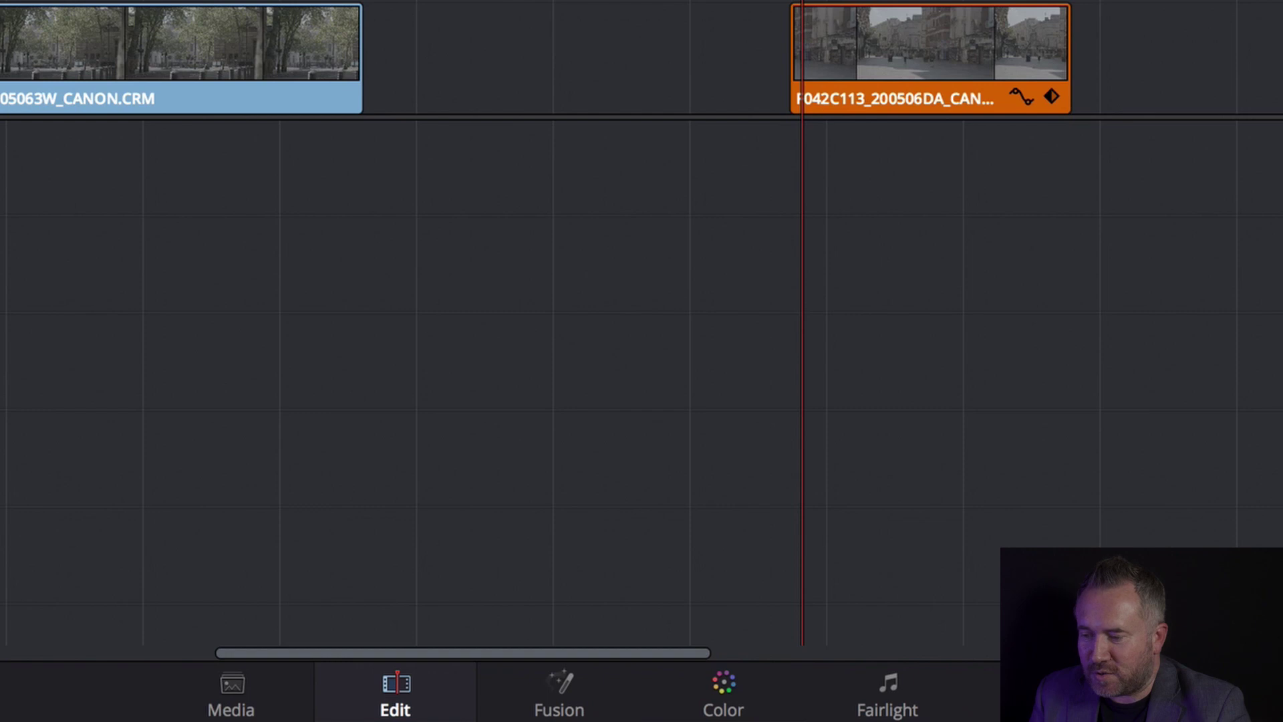
pyautogui.click(665, 715)
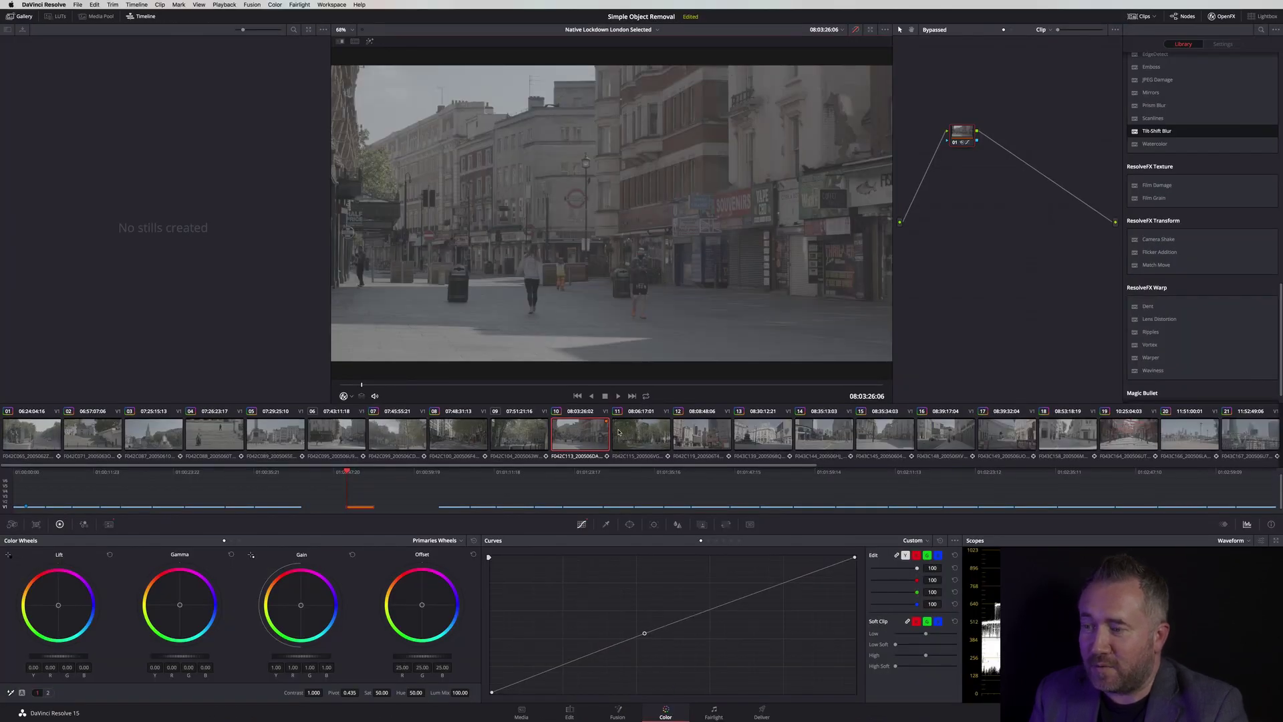
pyautogui.moveTo(364, 385); pyautogui.dragTo(339, 386)
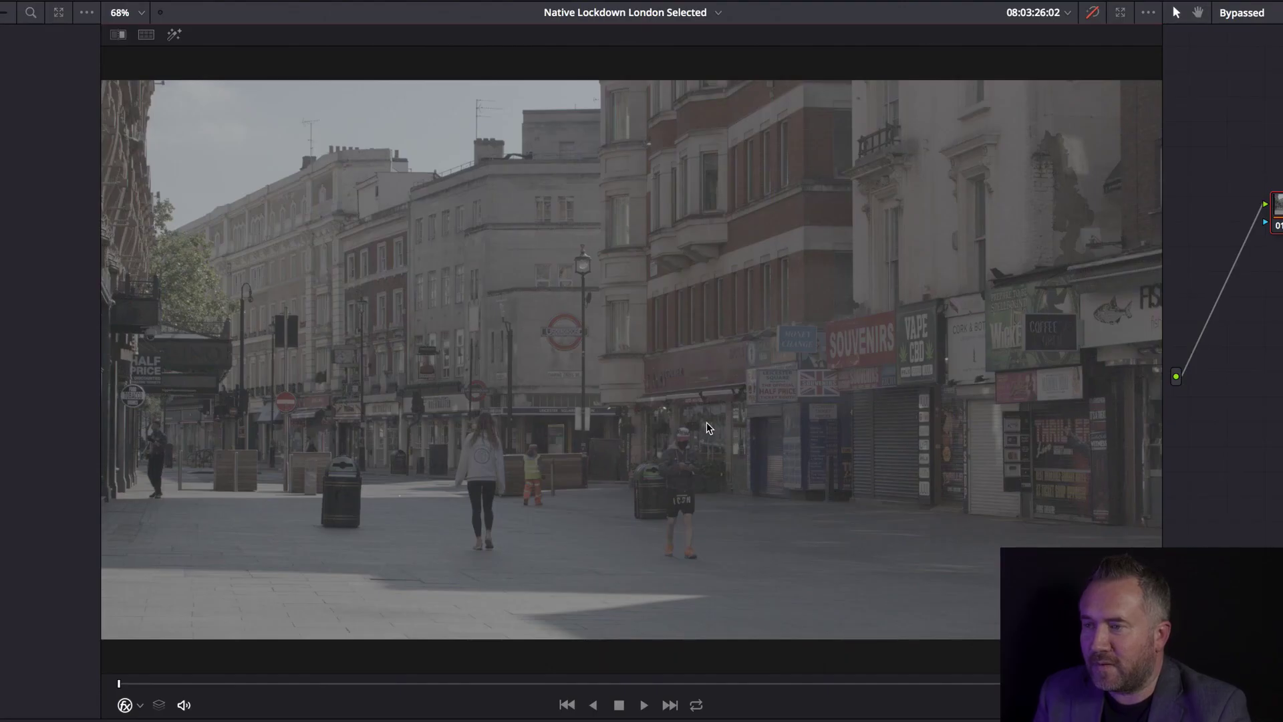
pyautogui.rightClick(707, 422)
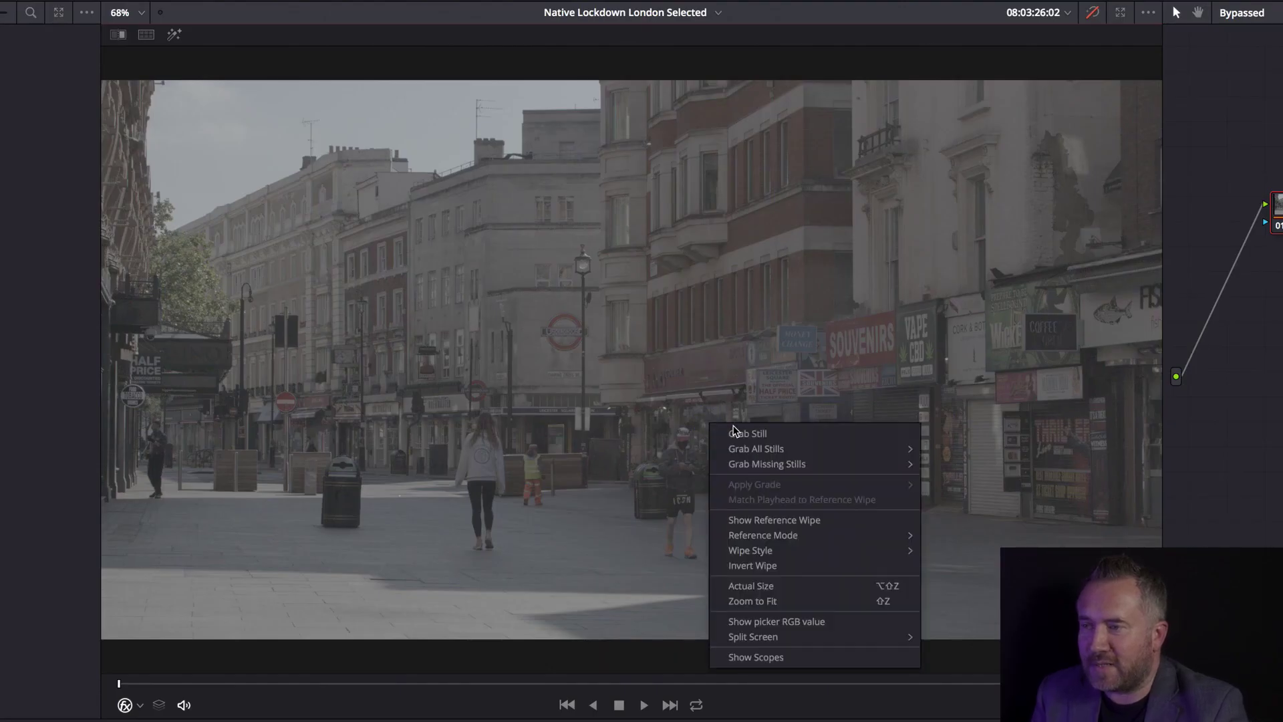
pyautogui.click(723, 436)
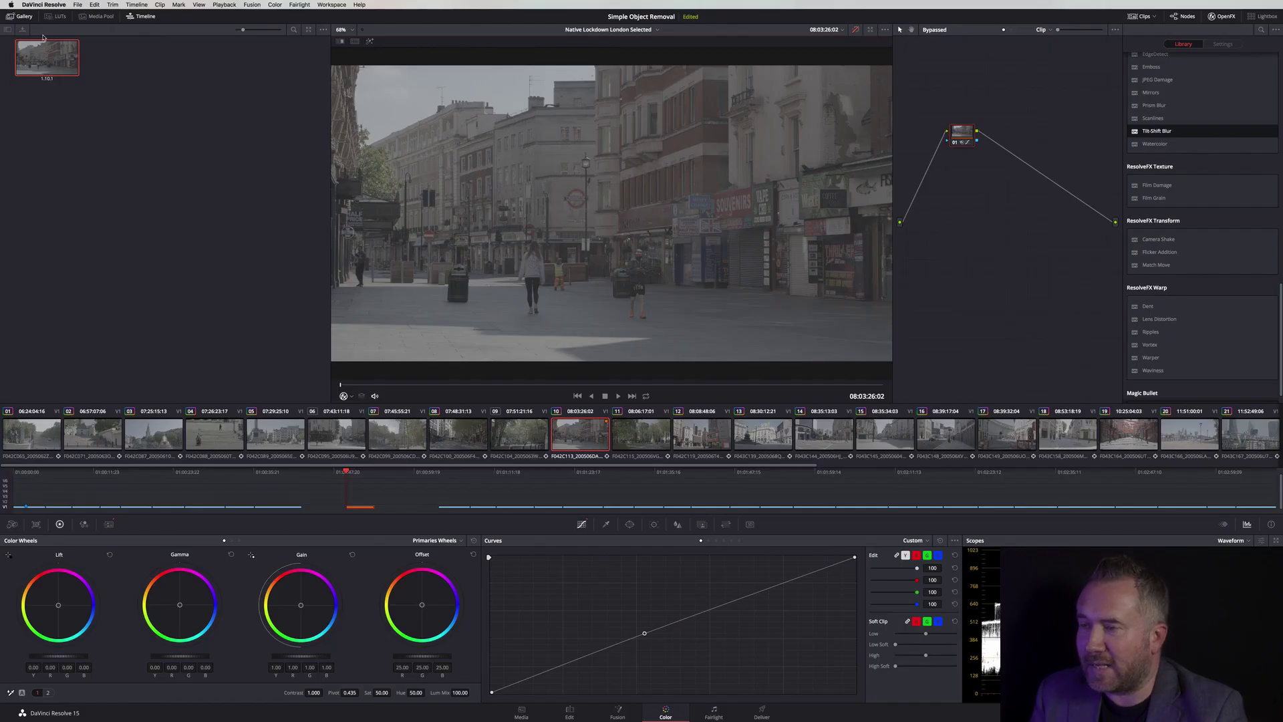
# - Play the clip through to its last frame and grab a second still there
pyautogui.press('space')
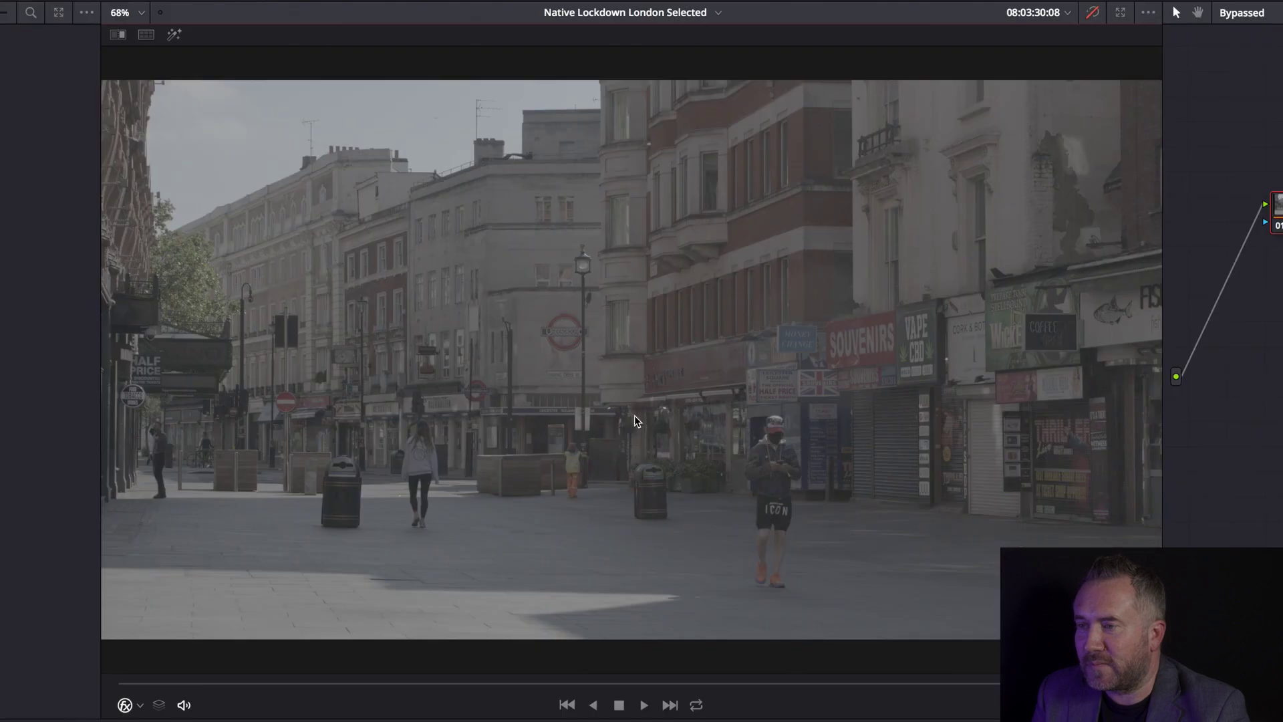
pyautogui.rightClick(614, 243)
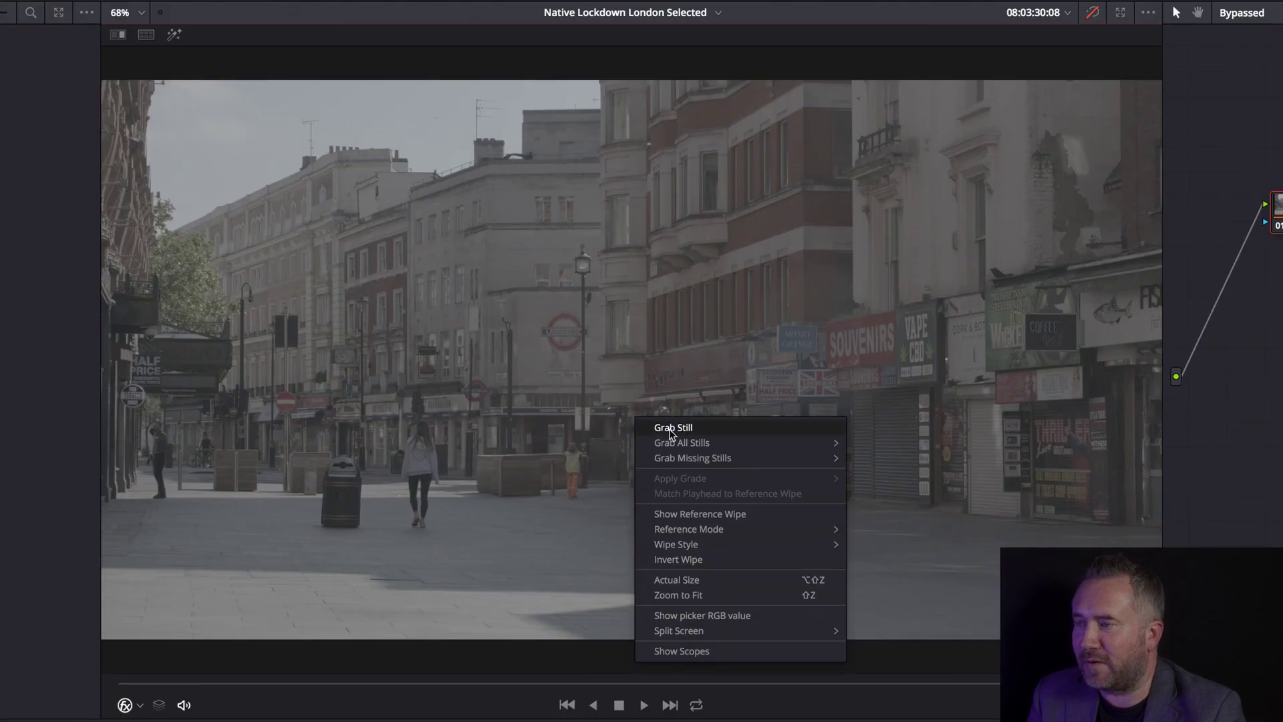
pyautogui.click(670, 428)
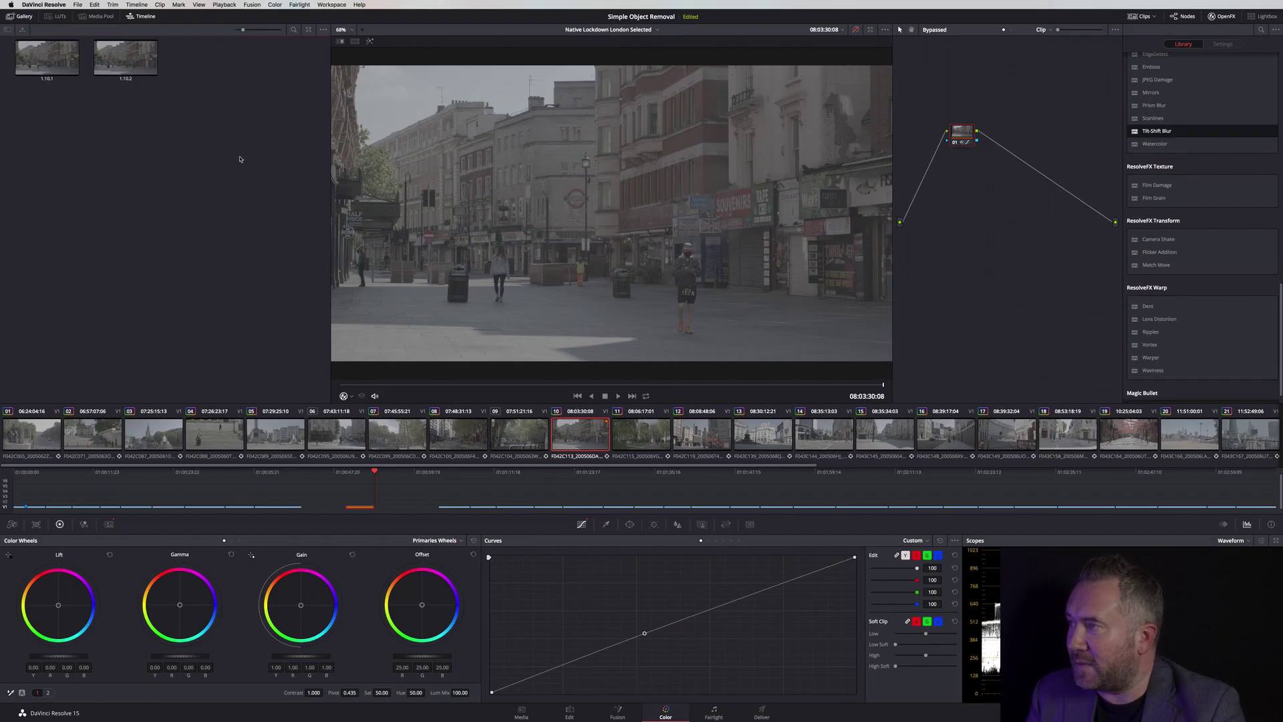
# - Start exporting both gallery stills together and create a folder named Clip113 inside Frames for FX as the destination
pyautogui.click(117, 59)
pyautogui.keyDown('super'); pyautogui.click(41, 64); pyautogui.keyUp('super')
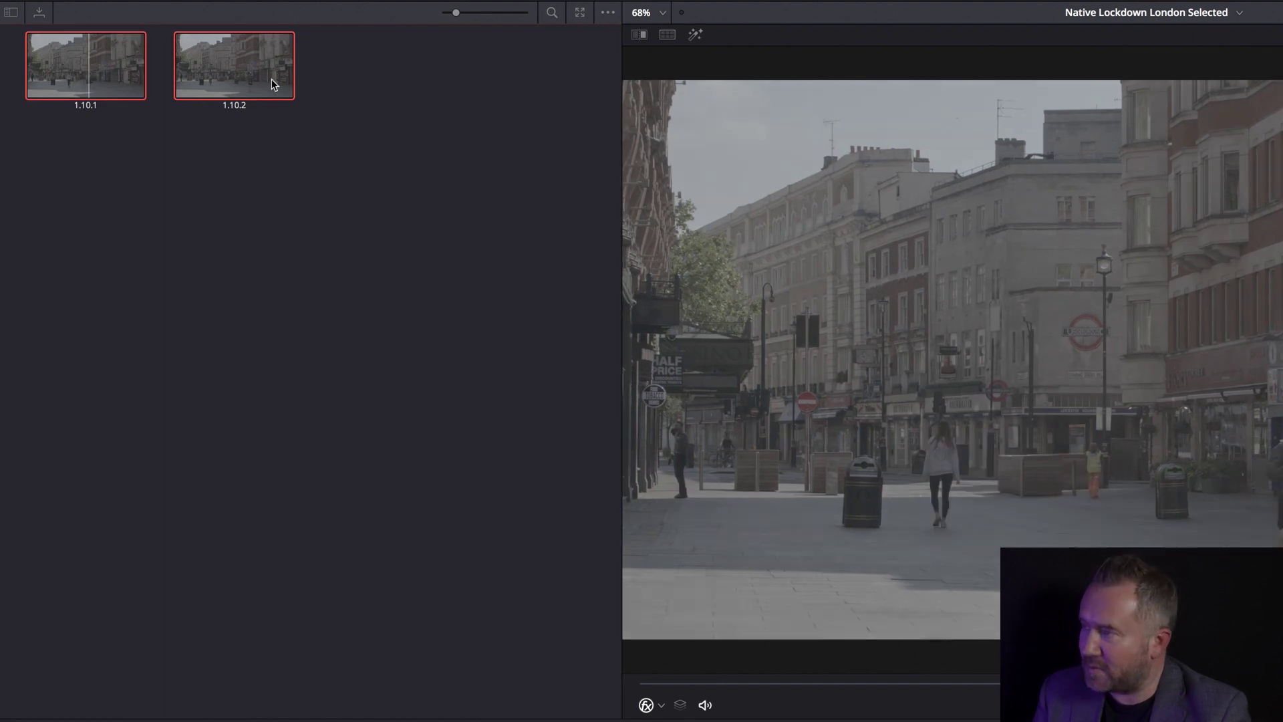
pyautogui.rightClick(271, 74)
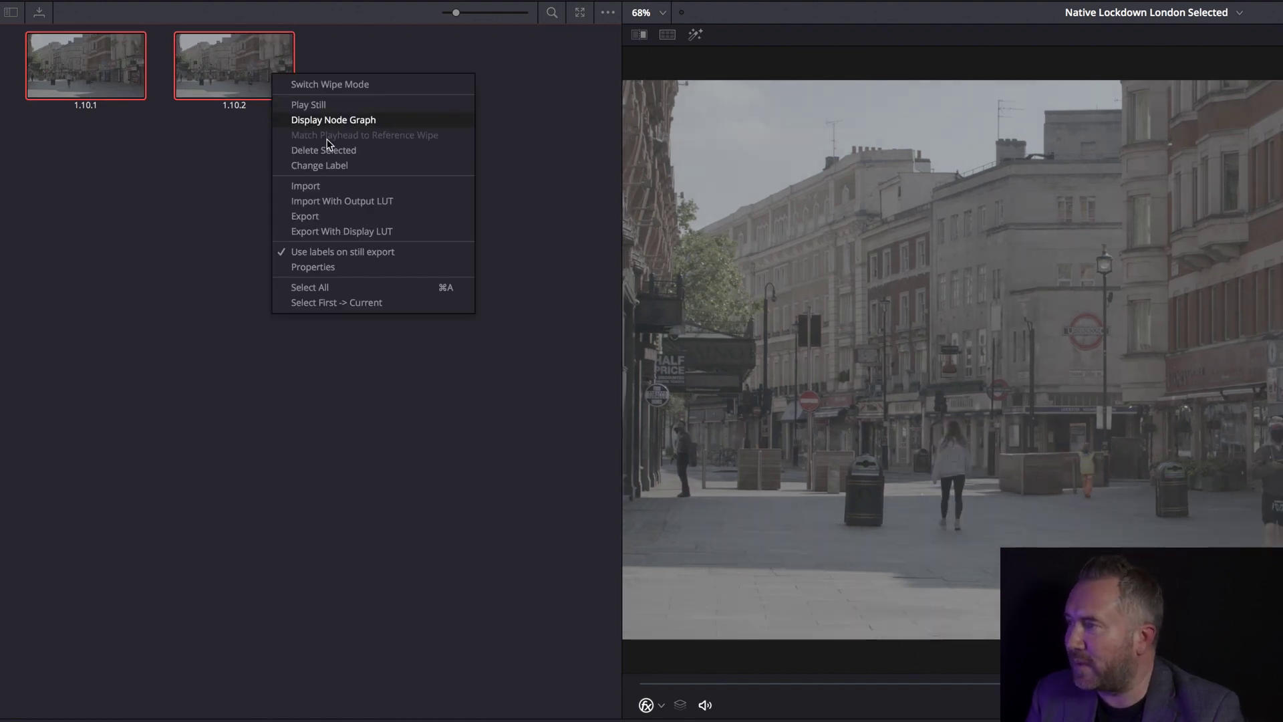
pyautogui.click(347, 217)
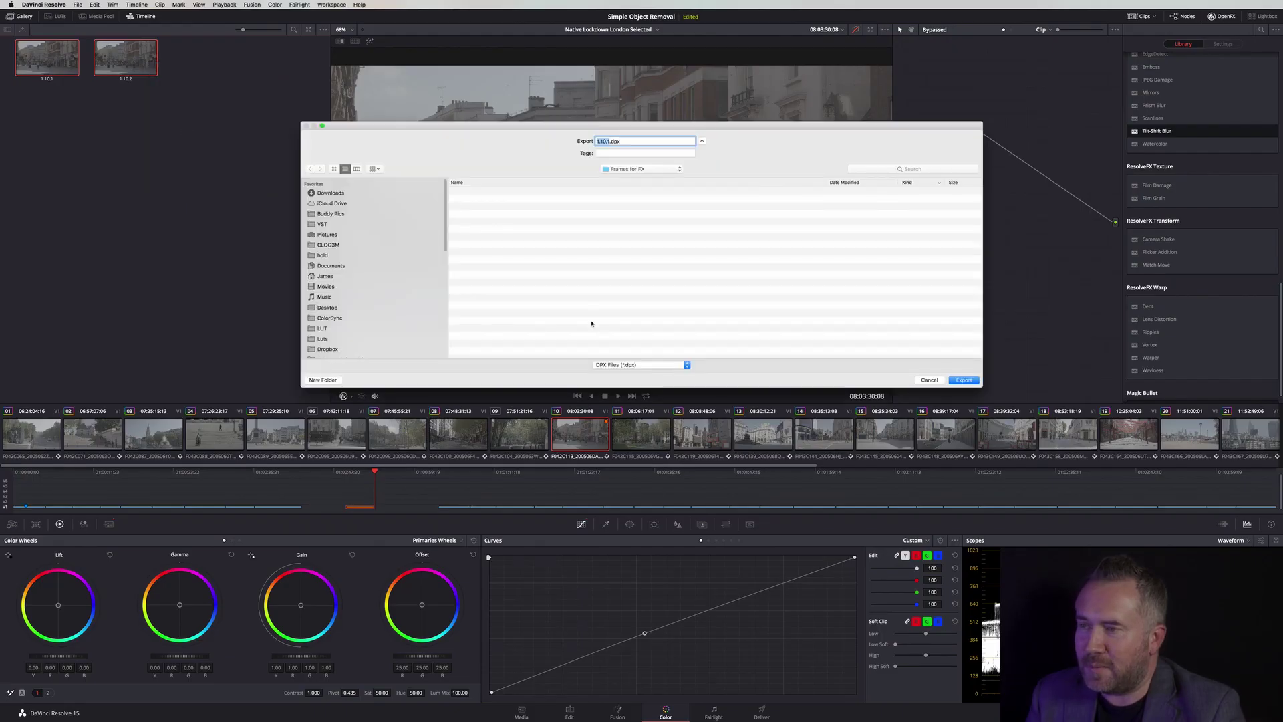
pyautogui.click(323, 380)
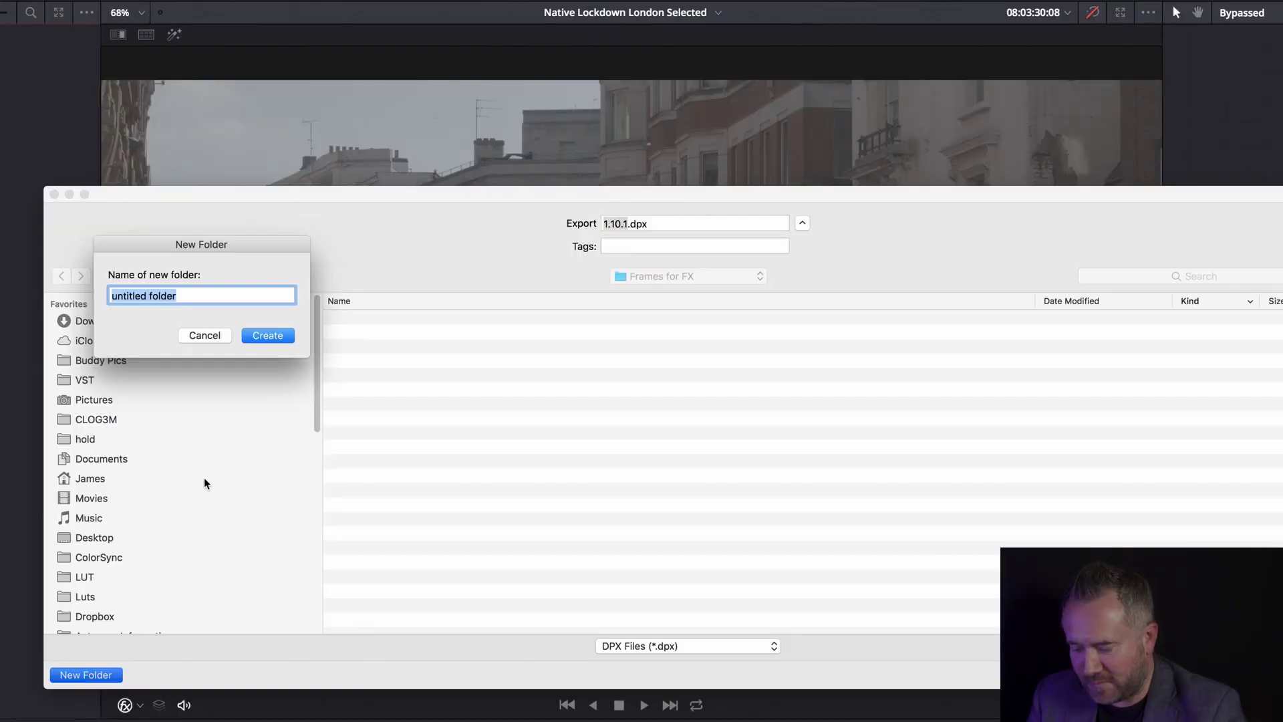
pyautogui.write('Clip113')
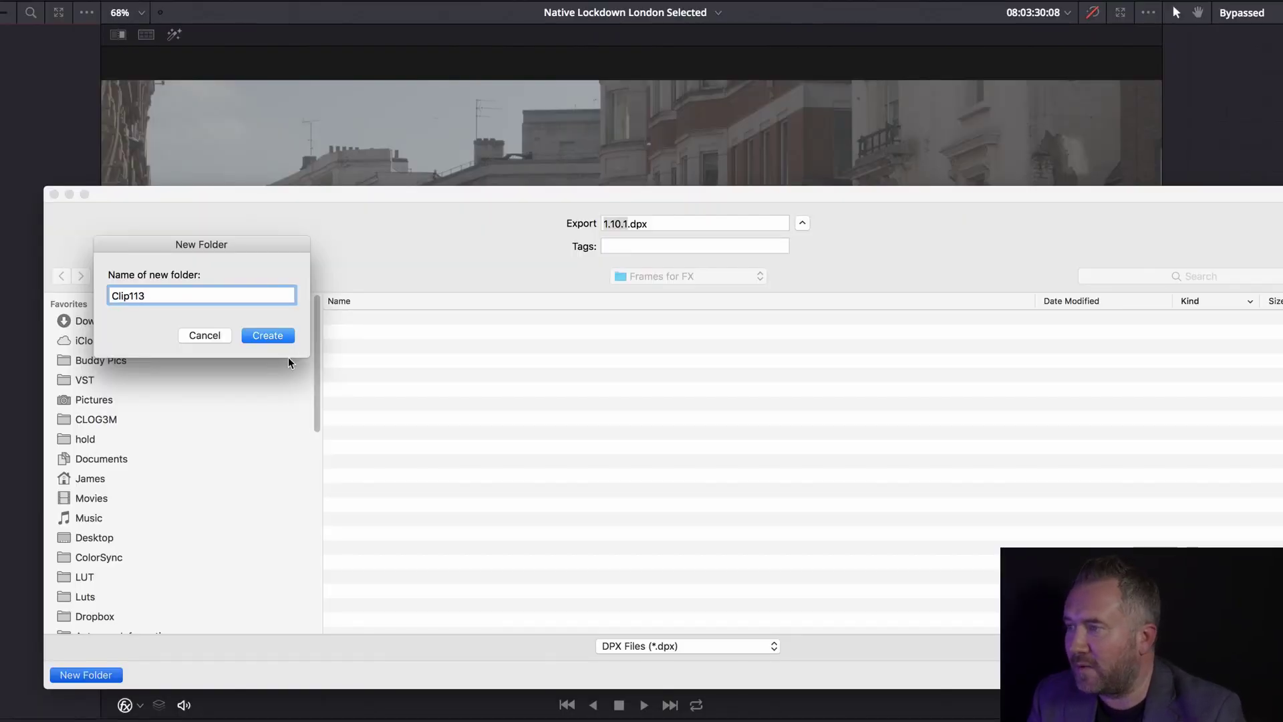
pyautogui.press('Return')
# - Name the export clip113 and save the two stills as DPX files
pyautogui.write('clipp')
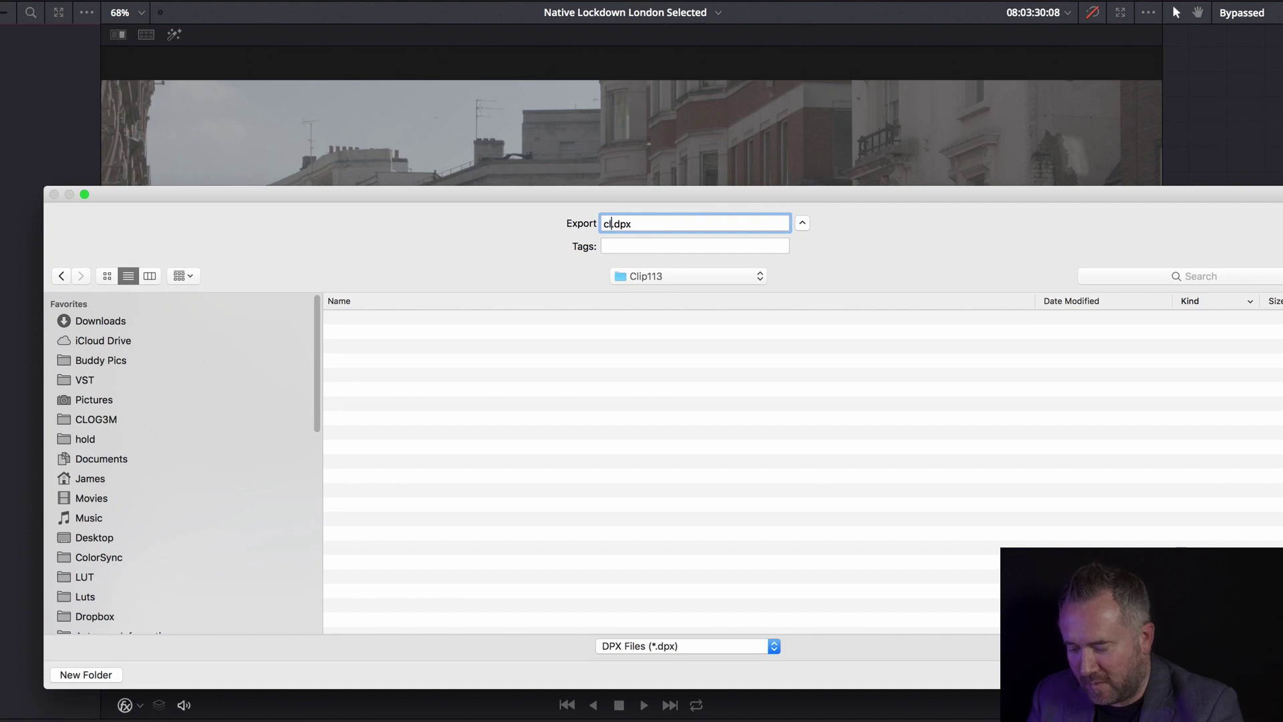
pyautogui.press('BackSpace')
pyautogui.write('113')
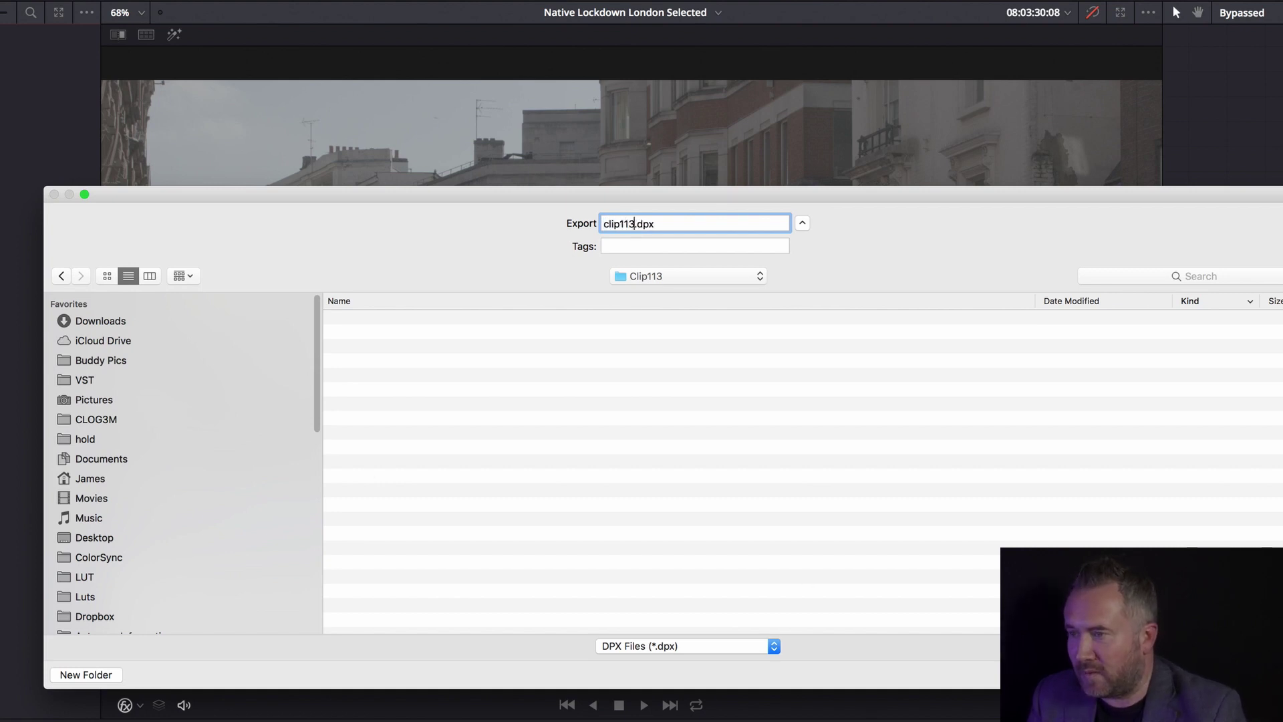
pyautogui.click(967, 382)
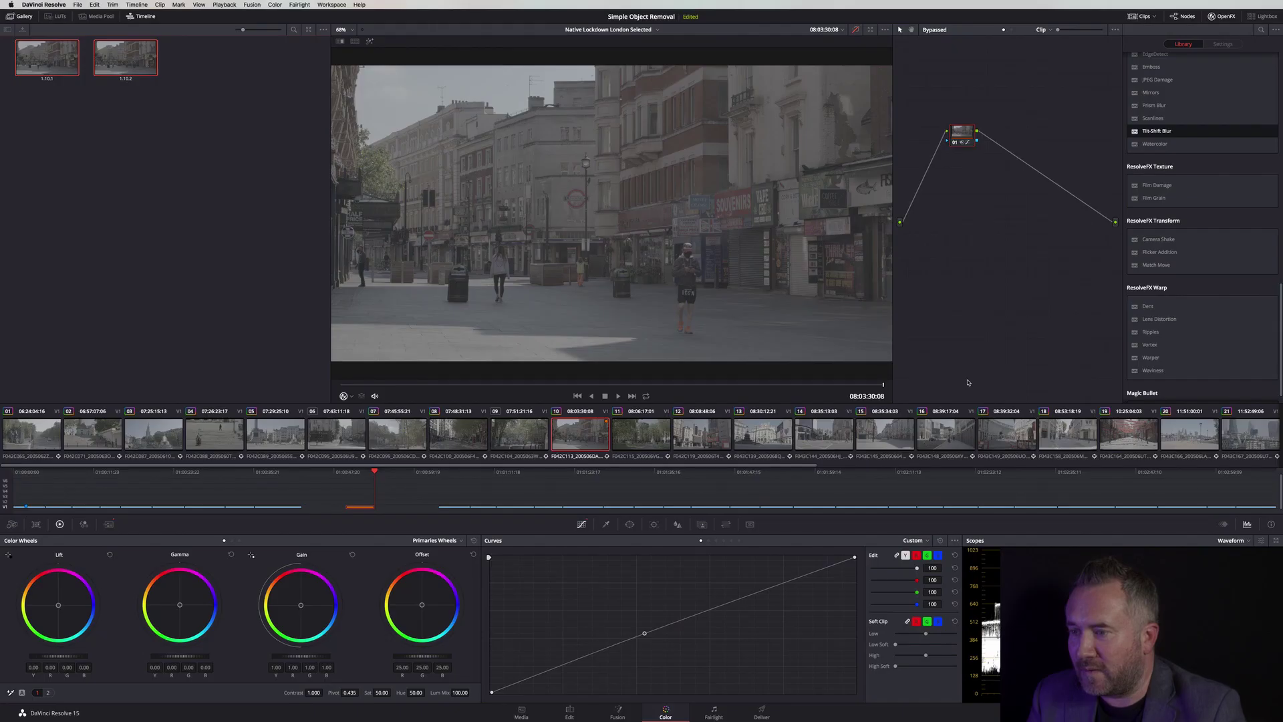
pyautogui.click(69, 219)
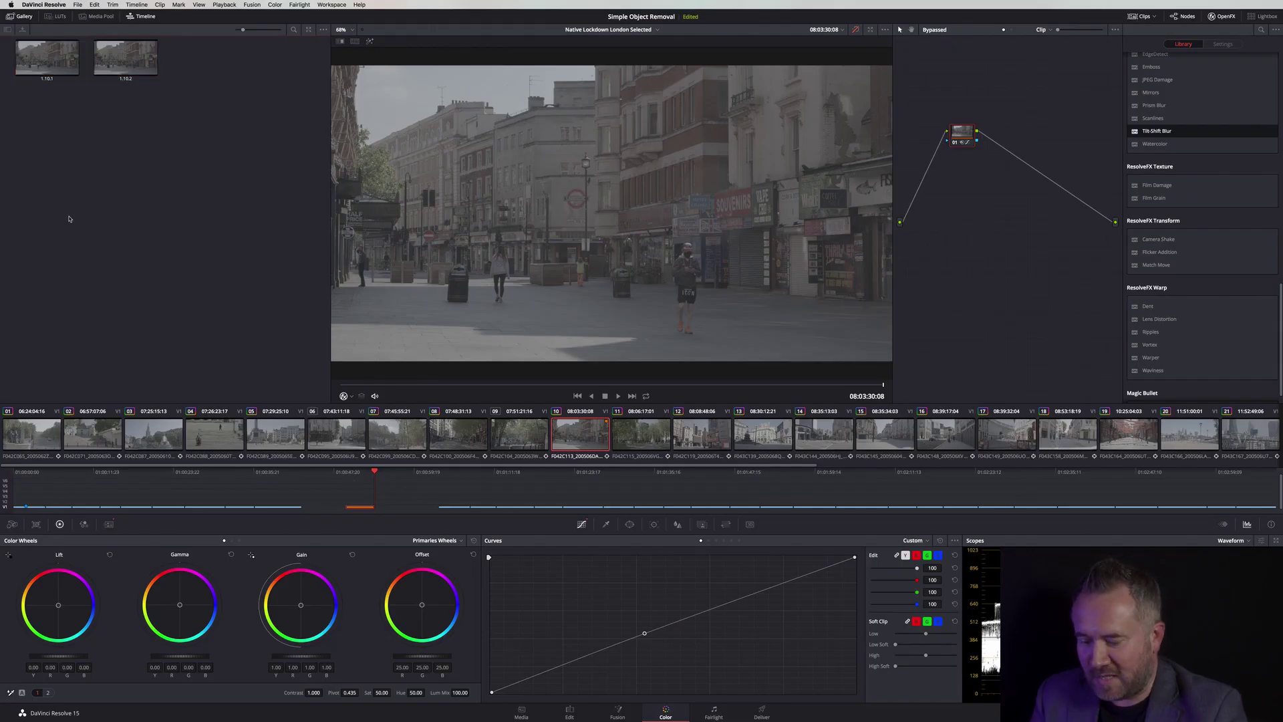
# - Switch to Photoshop and open the exported stills clip113_1.10.1.dpx and clip113_1.10.2.dpx
pyautogui.press('super+Tab')
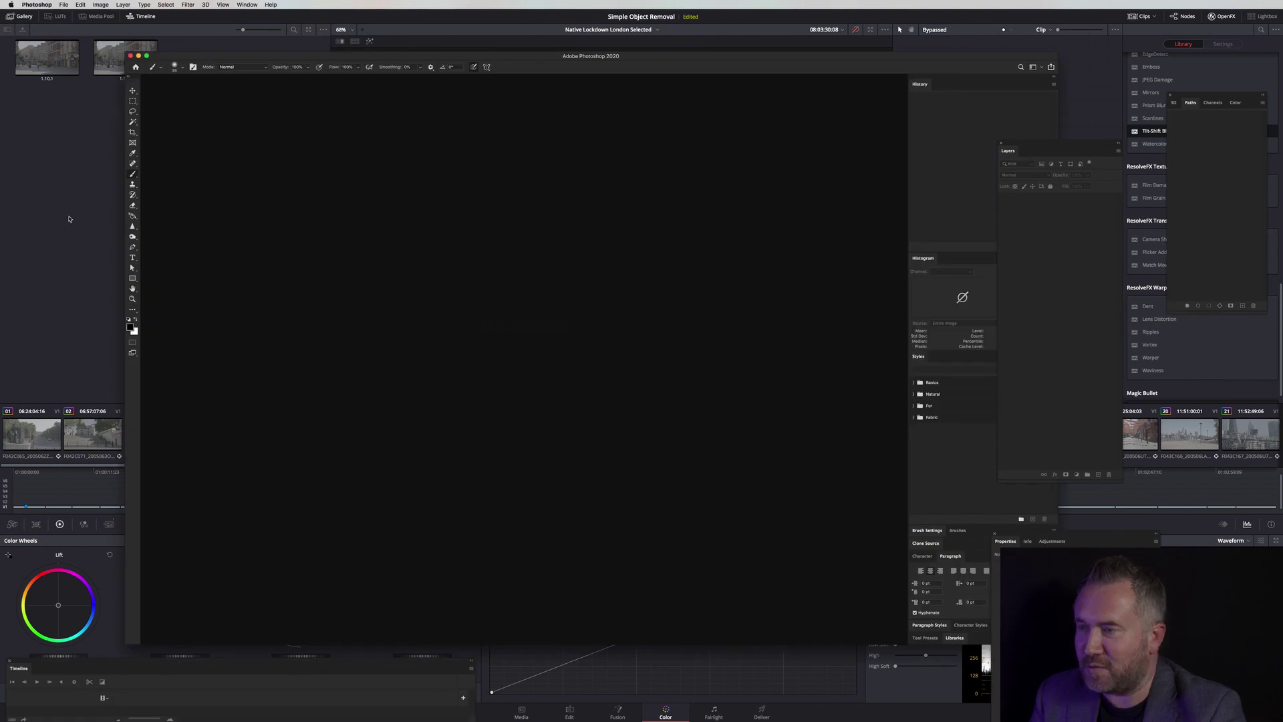
pyautogui.press('super+o')
pyautogui.click(559, 113)
pyautogui.keyDown('shift'); pyautogui.click(555, 121); pyautogui.keyUp('shift')
pyautogui.click(910, 540)
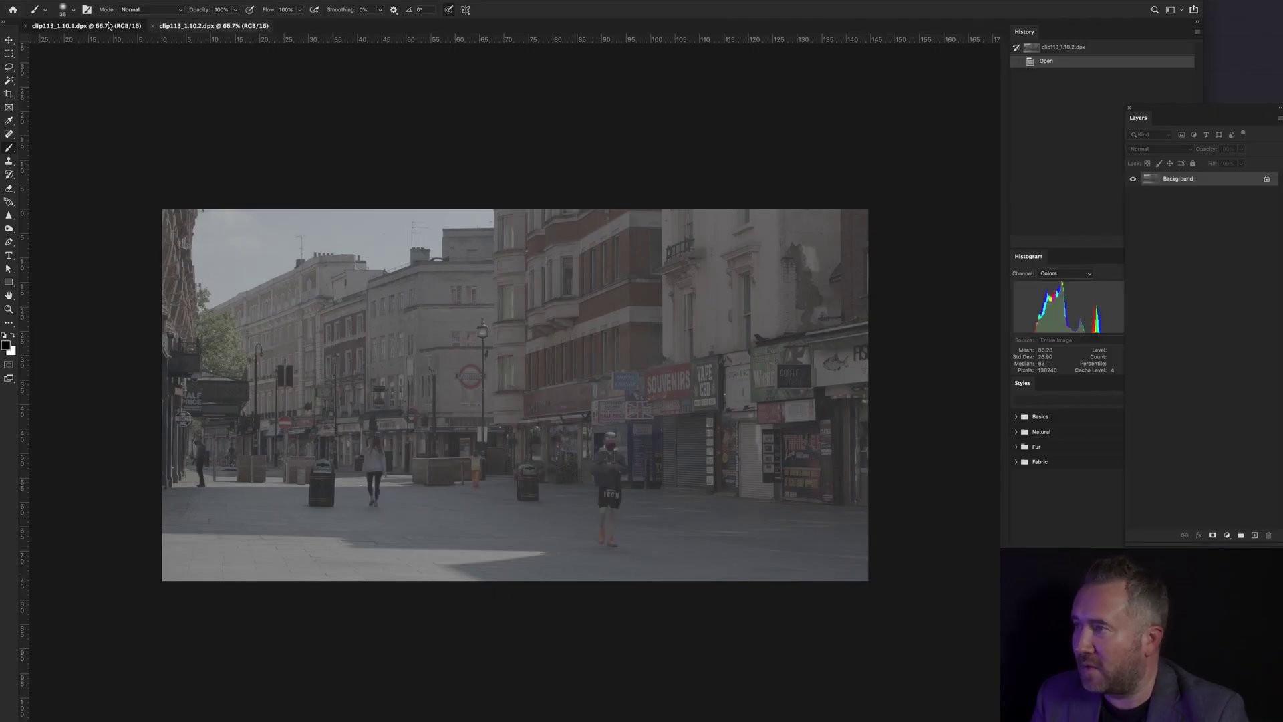
# - Copy the clip113_1.10.2.dpx image into clip113_1.10.1.dpx as a new layer and close the clip113_1.10.2.dpx document
pyautogui.click(113, 28)
pyautogui.click(192, 28)
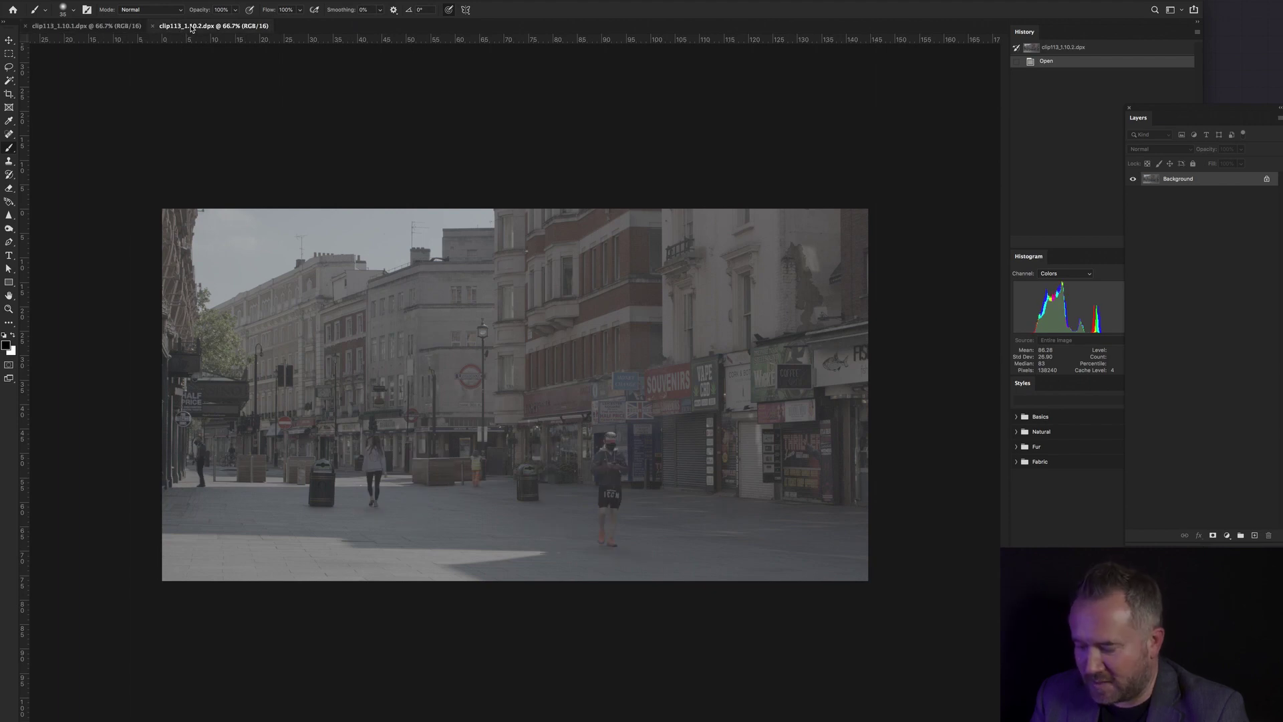
pyautogui.click(81, 28)
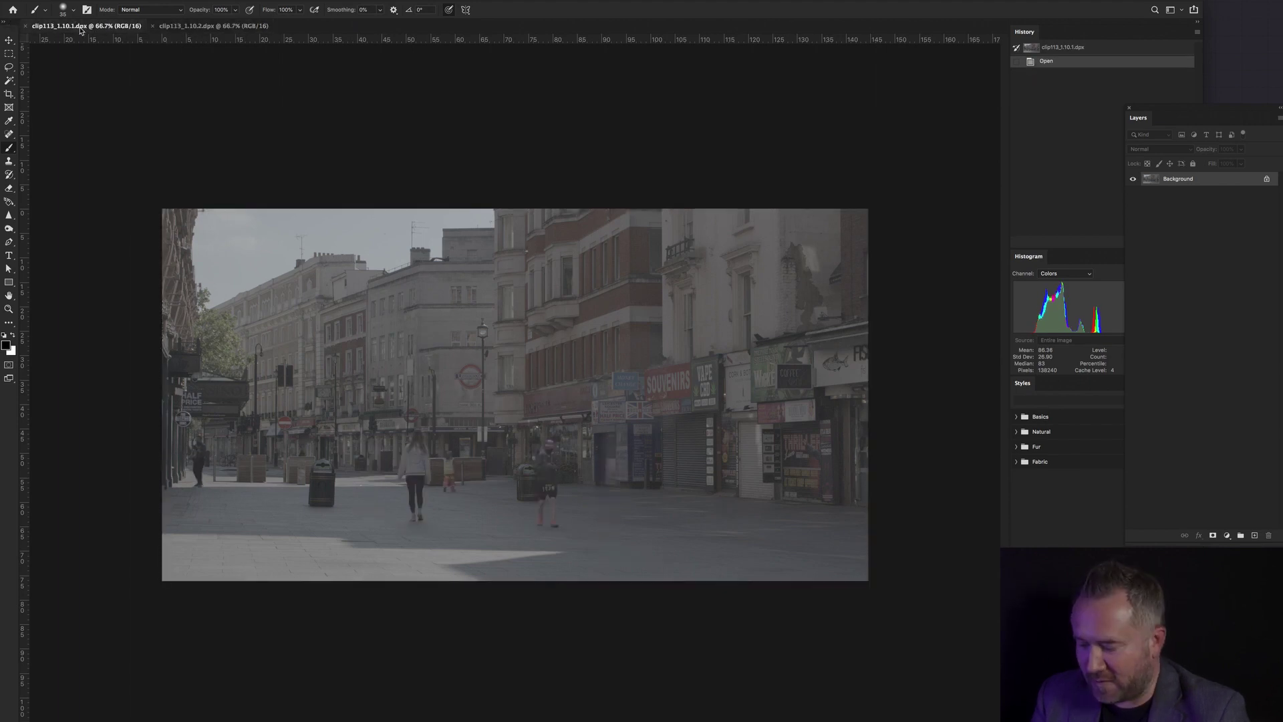
pyautogui.press('super+v')
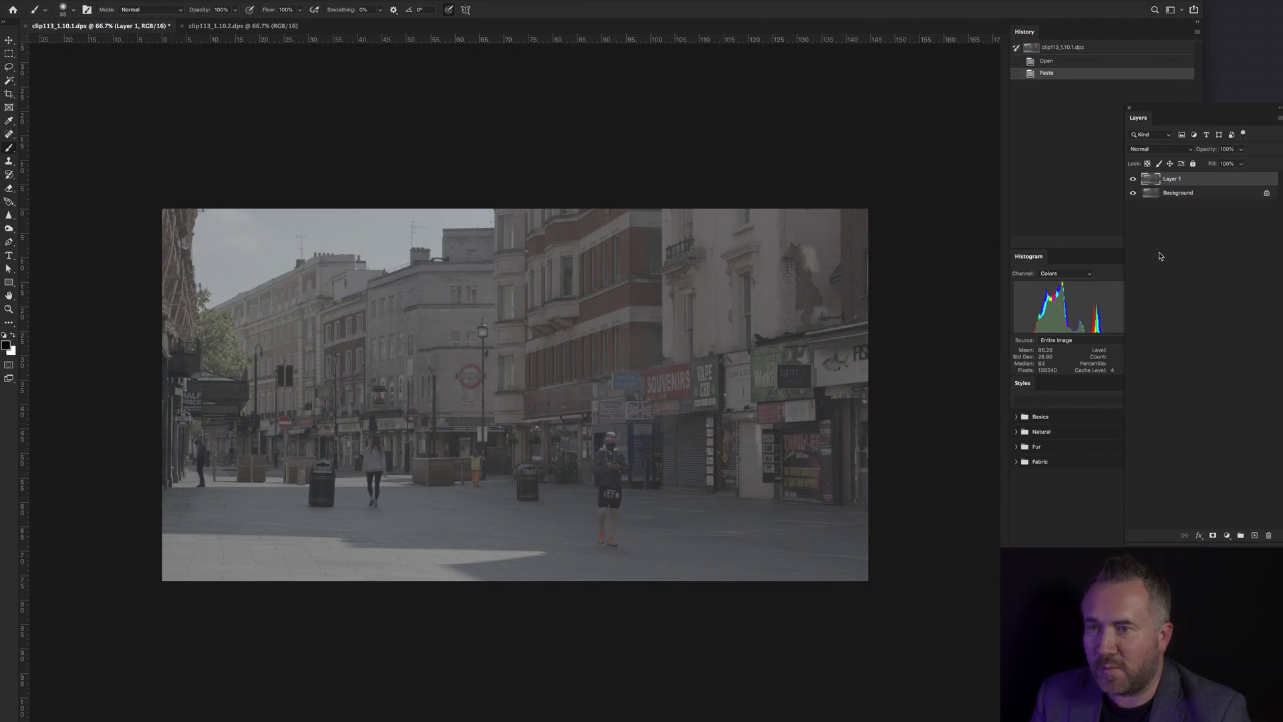
pyautogui.click(182, 26)
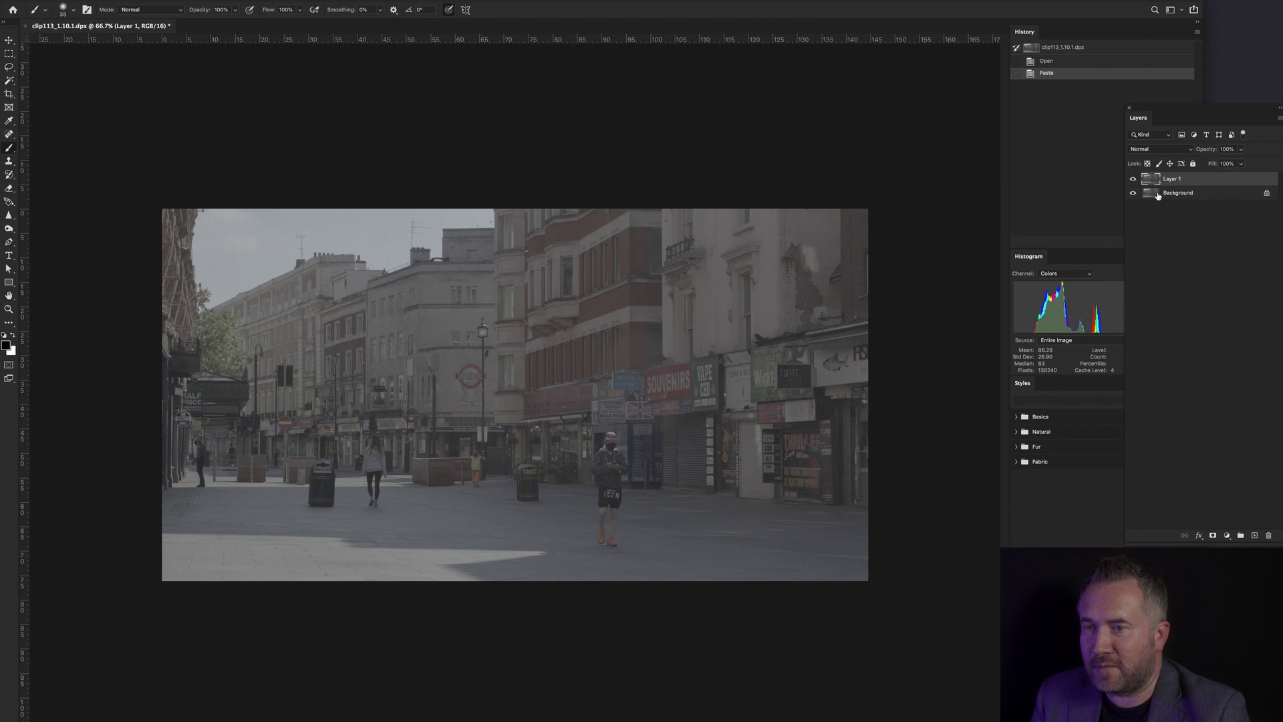
# - Toggle Layer 1's visibility to compare the two frames, and add a layer mask to Layer 1
pyautogui.click(1132, 179)
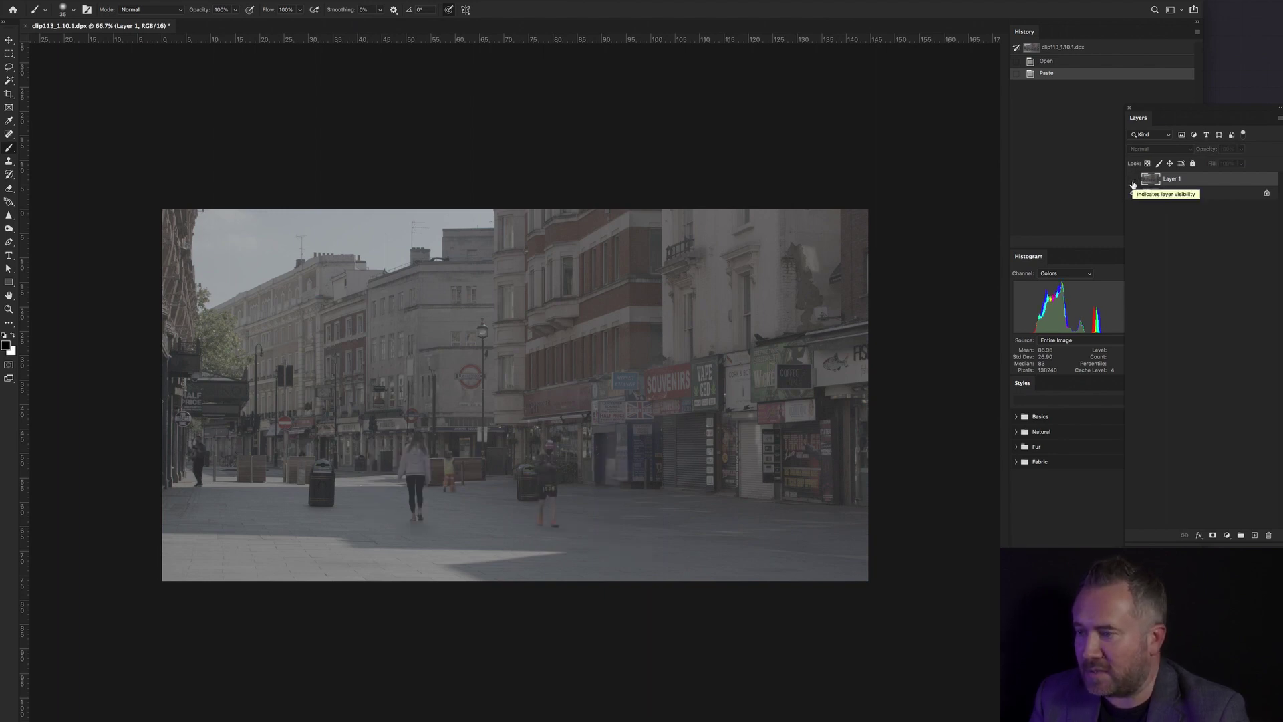
pyautogui.click(1132, 179)
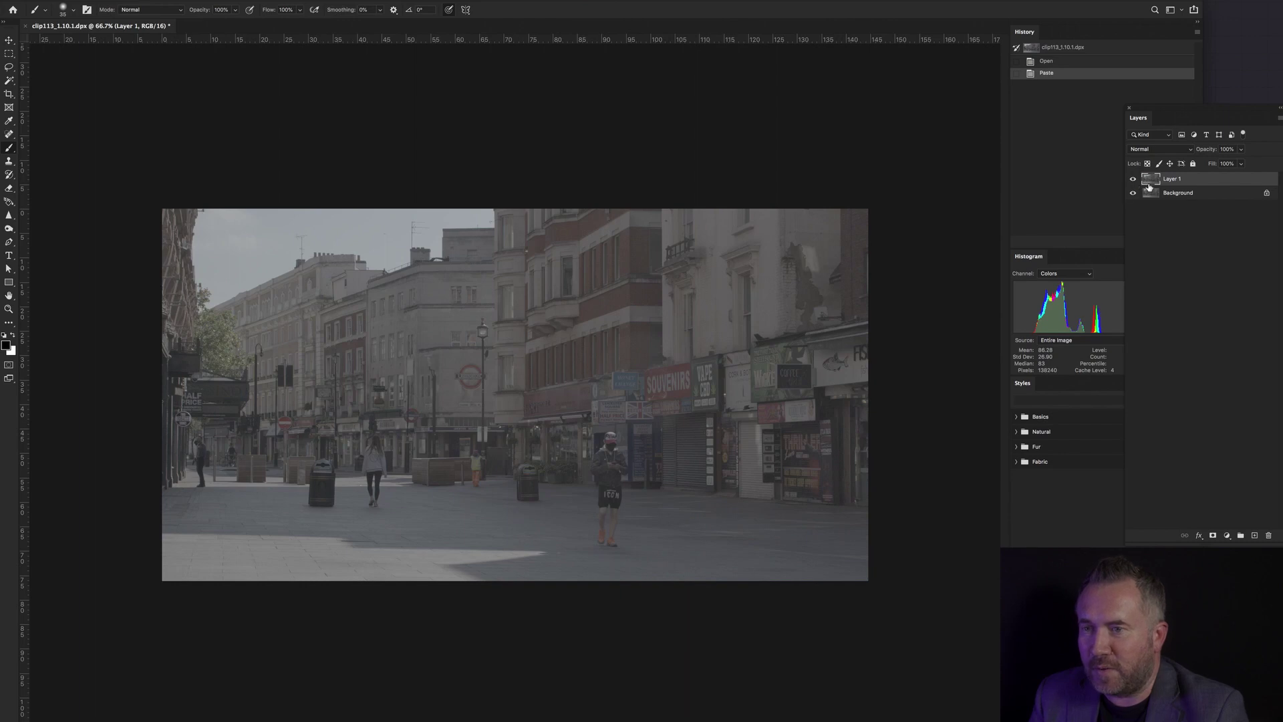
pyautogui.click(1214, 536)
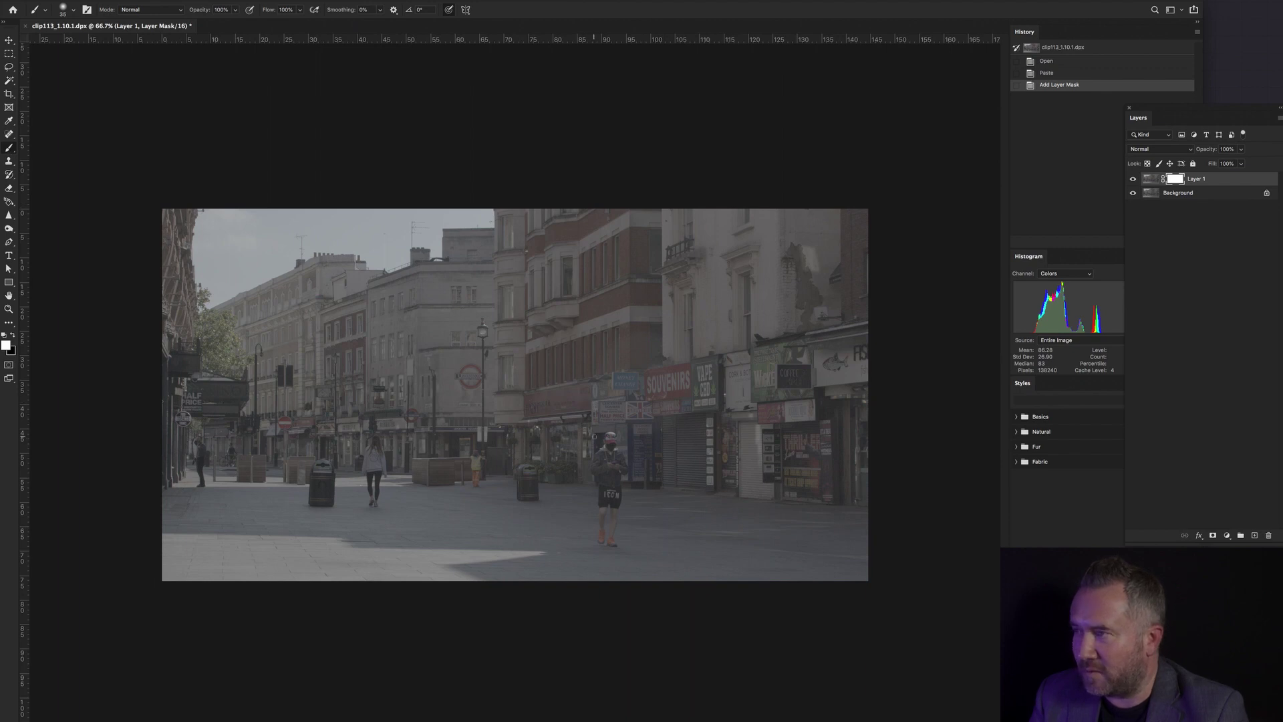
# - Enlarge the soft round brush to about 137 px and paint black on Layer 1's mask over the walking woman to remove her
pyautogui.click(64, 10)
pyautogui.moveTo(87, 40); pyautogui.dragTo(95, 42)
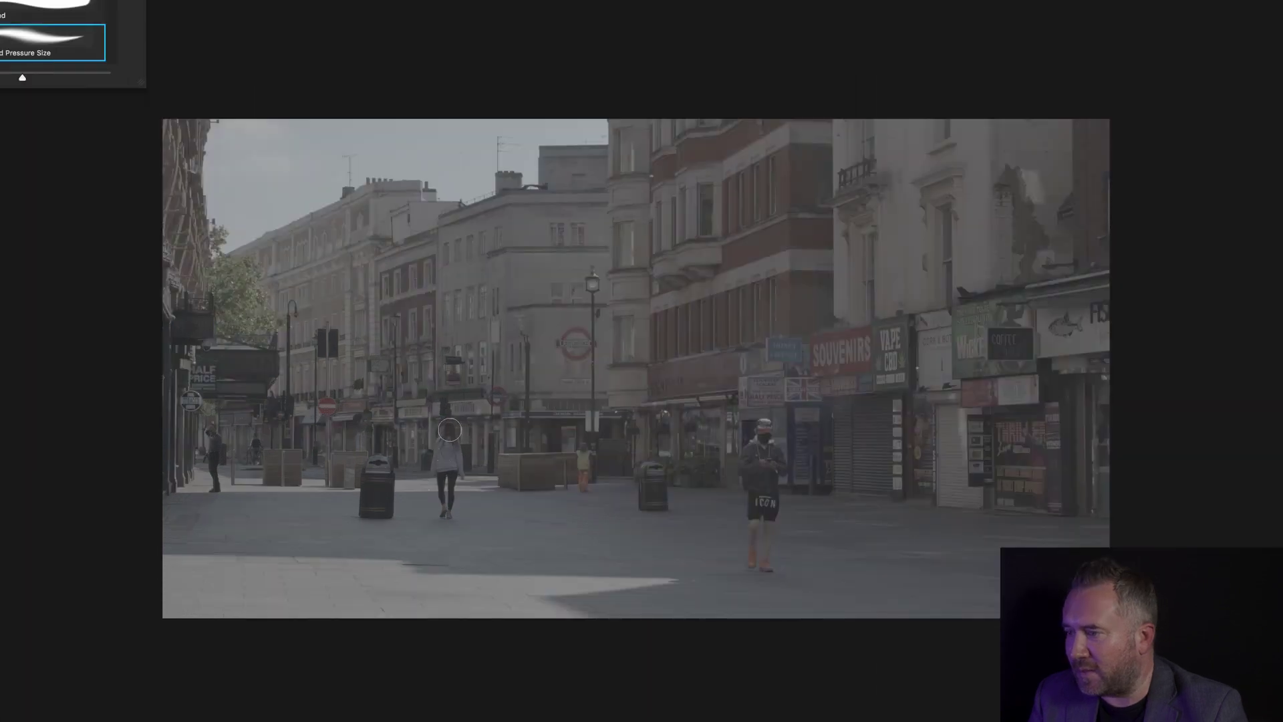
pyautogui.moveTo(374, 442); pyautogui.dragTo(366, 478)
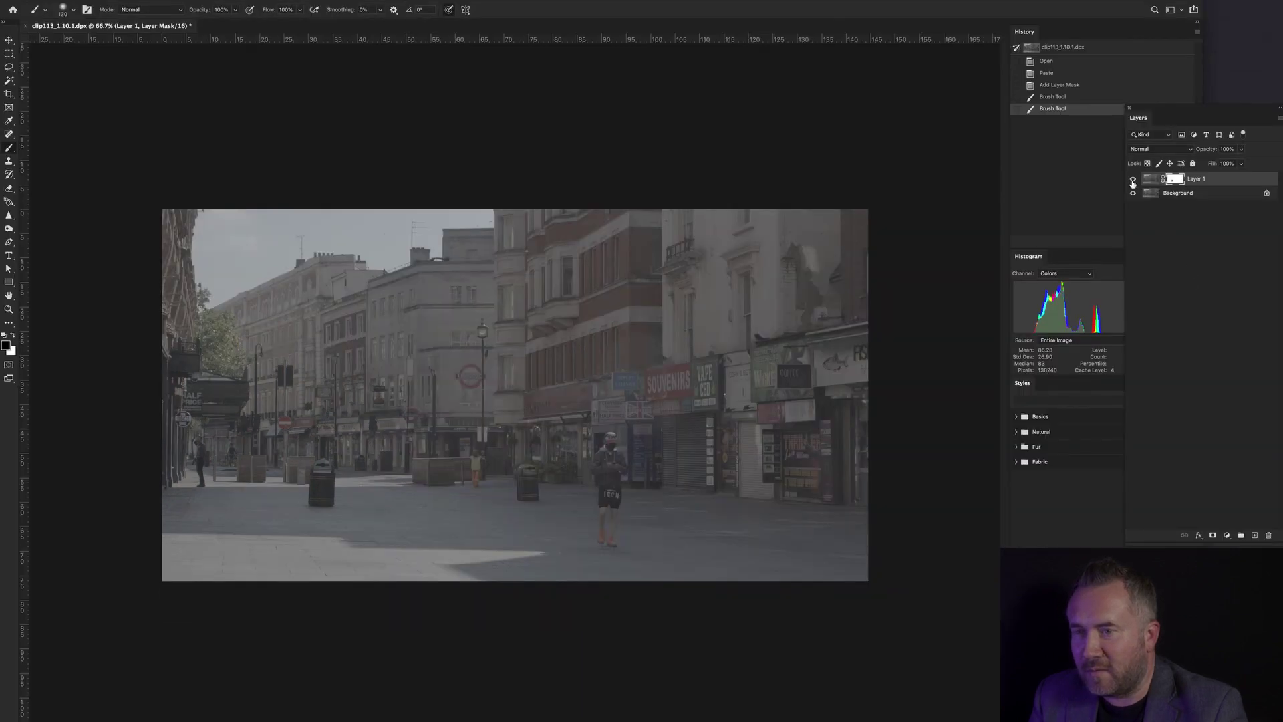
# - Check Layer 1's mask with the Background hidden, and paint black on the mask over the orange-clad figure and distant pedestrians
pyautogui.click(1133, 194)
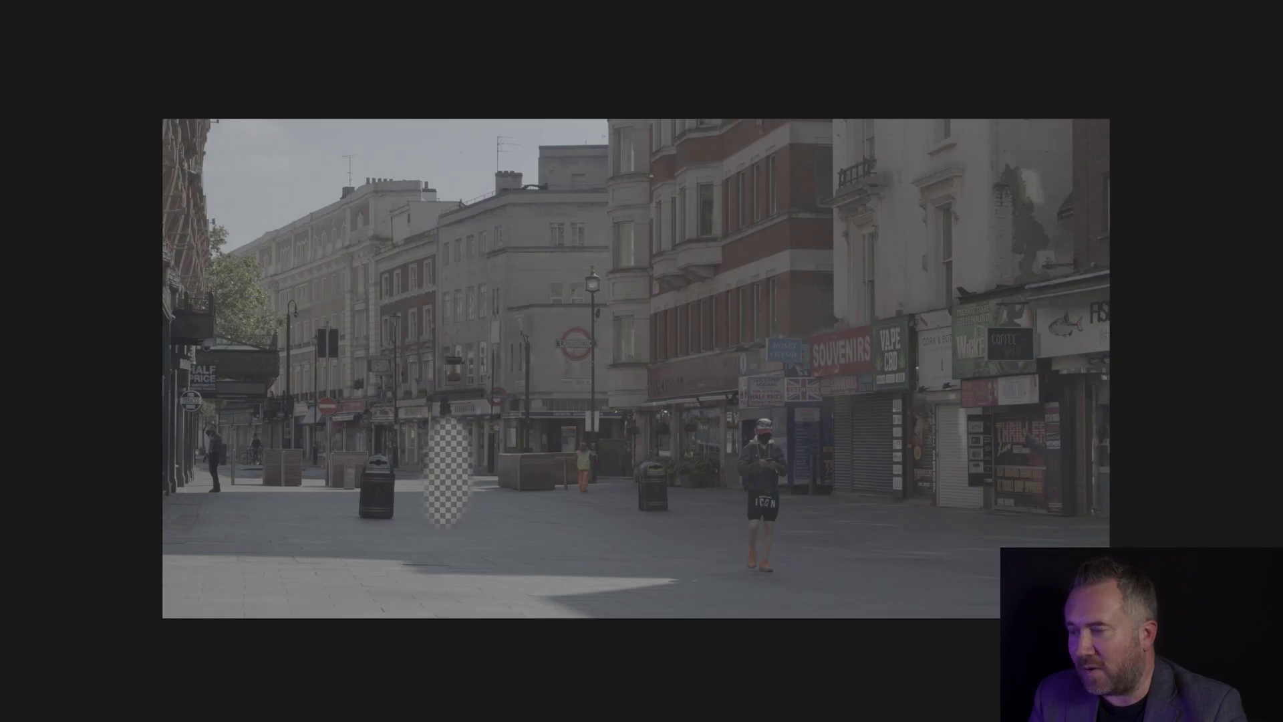
pyautogui.hotkey('ctrl', ',')
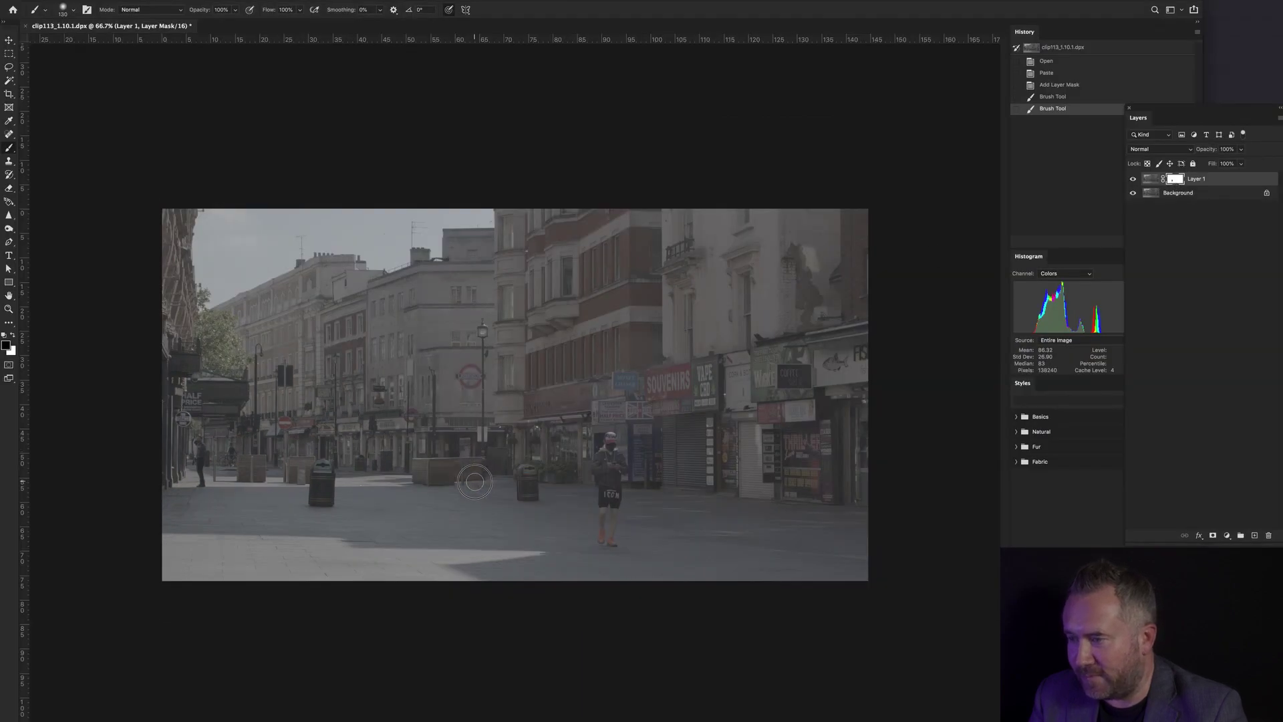
pyautogui.click(477, 476)
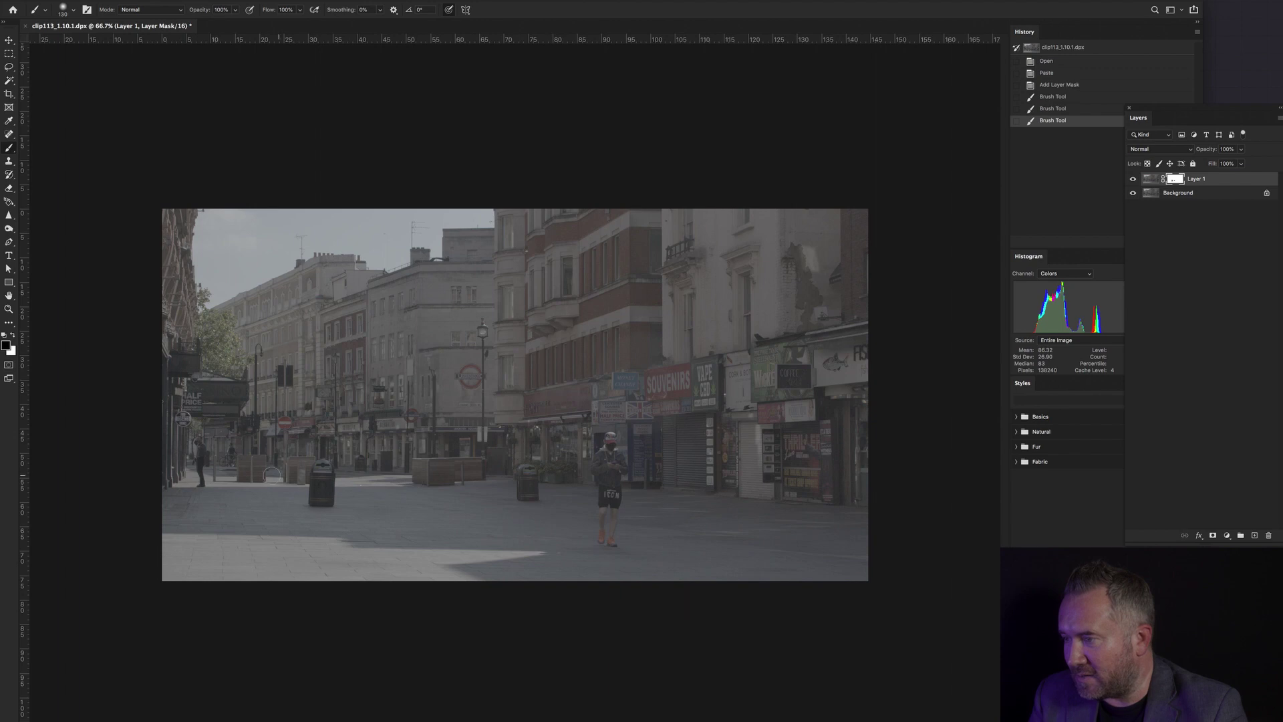
pyautogui.moveTo(239, 452); pyautogui.dragTo(236, 466)
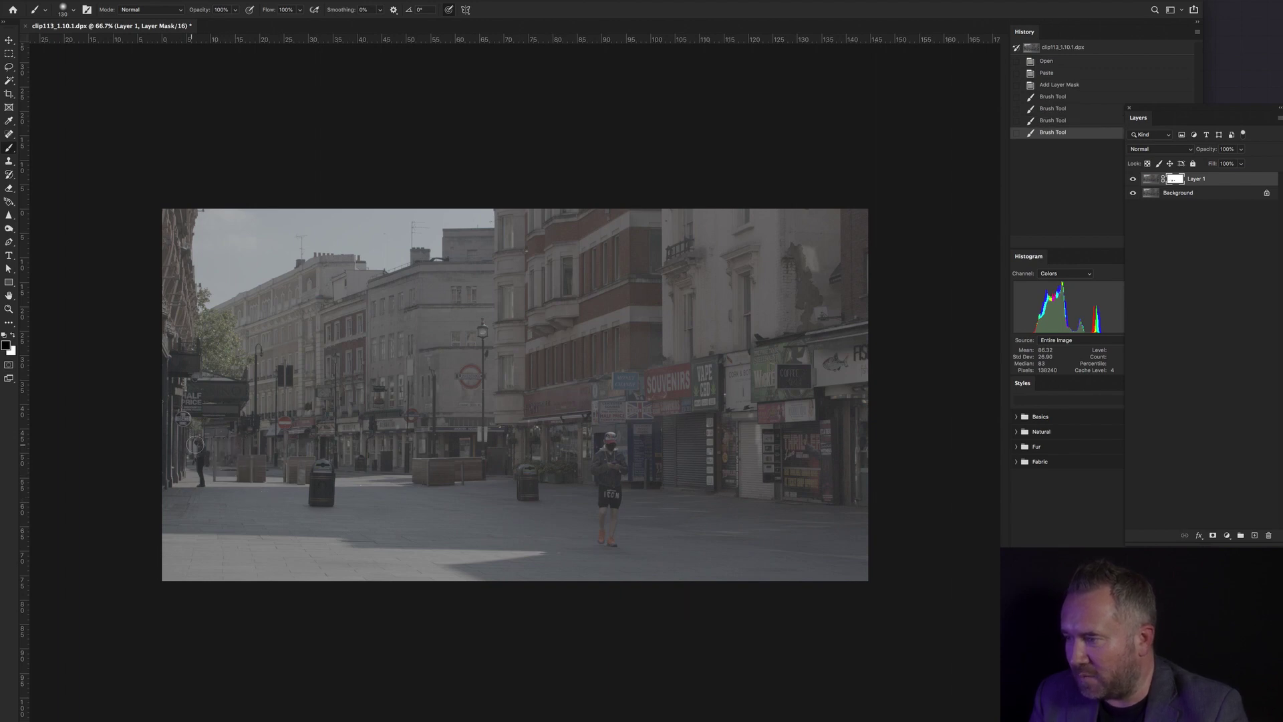
pyautogui.moveTo(194, 438)
pyautogui.mouseDown()
pyautogui.moveTo(201, 481)
pyautogui.moveTo(197, 468)
pyautogui.mouseUp()
pyautogui.press('super+z')
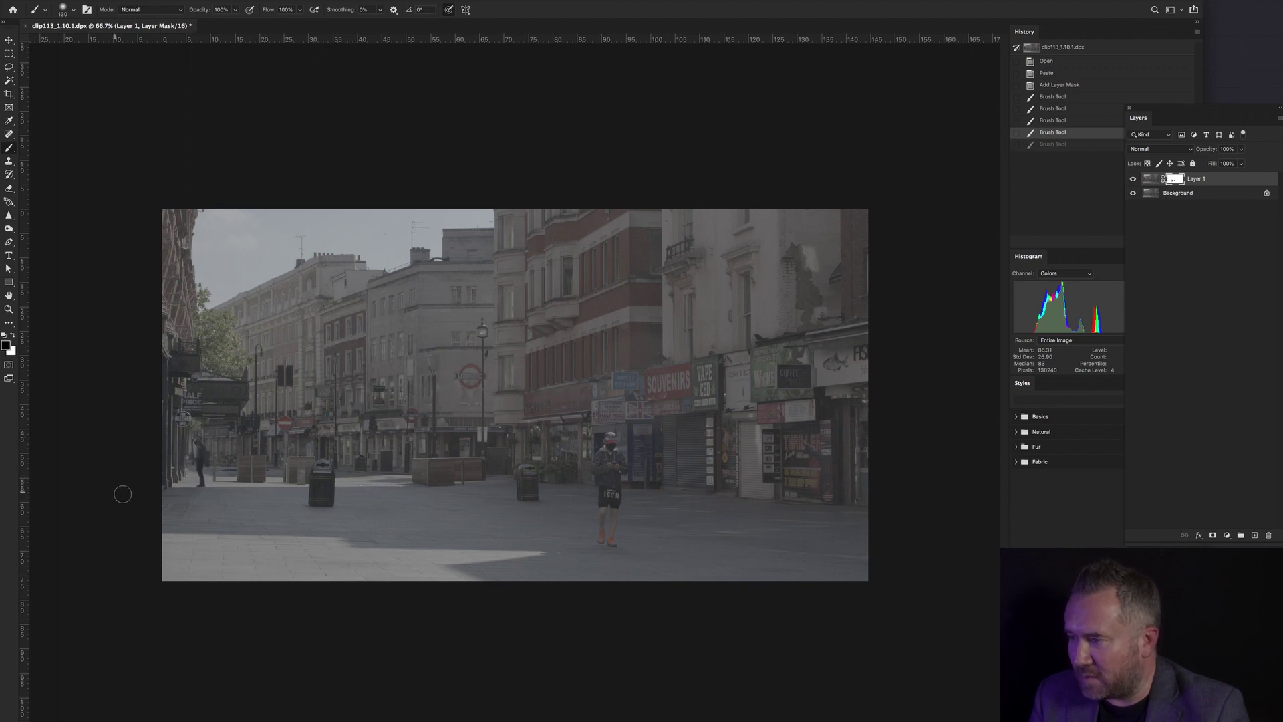
# - Flatten the masked Layer 1 and the Background into a single image
pyautogui.press('super+shift+e')
pyautogui.press('super+z')
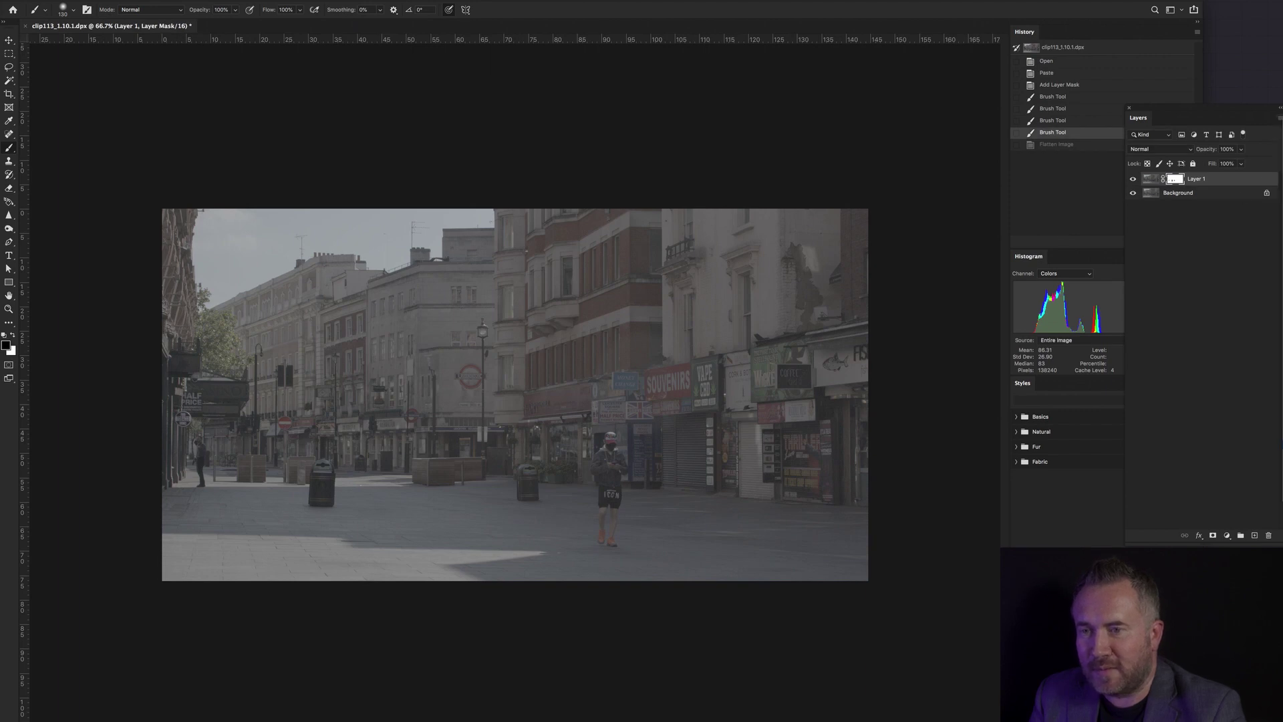
pyautogui.press('super+shift+z')
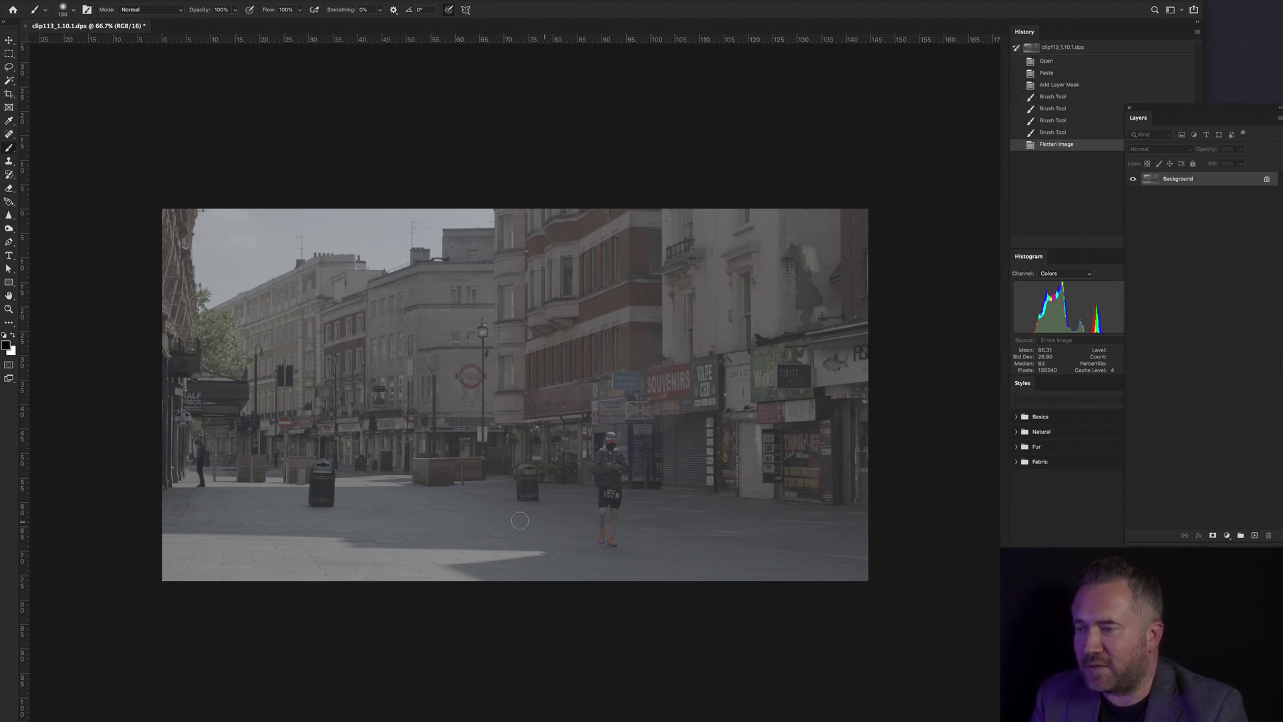
# - Switch to DaVinci Resolve and scrub and play clip 10 to examine the path of the man walking past the shops
pyautogui.press('super+Tab')
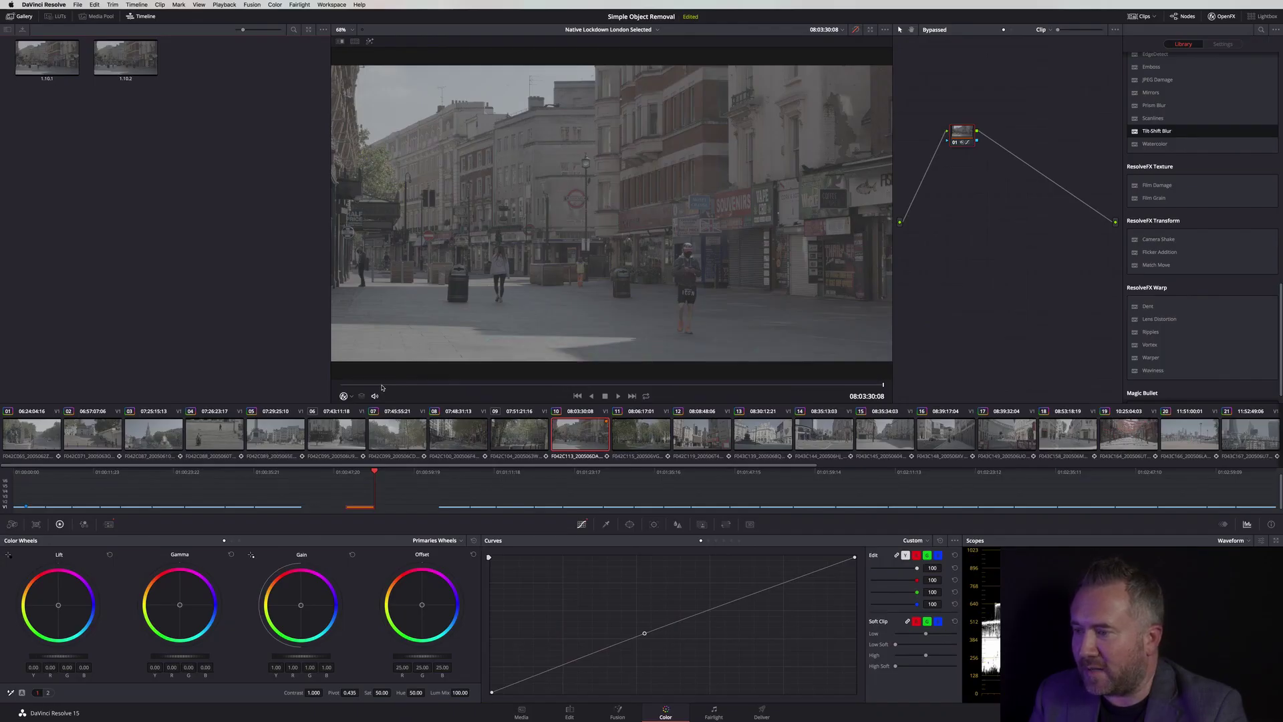
pyautogui.click(339, 386)
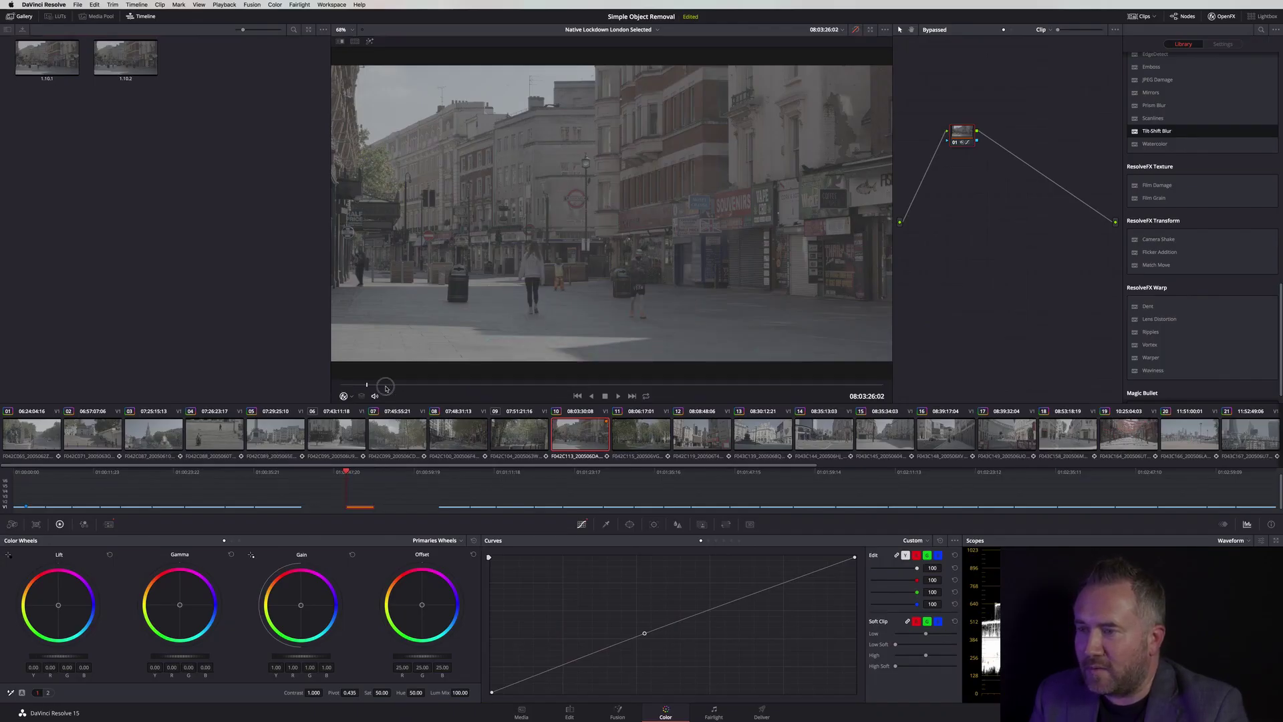
pyautogui.moveTo(470, 389); pyautogui.dragTo(699, 389)
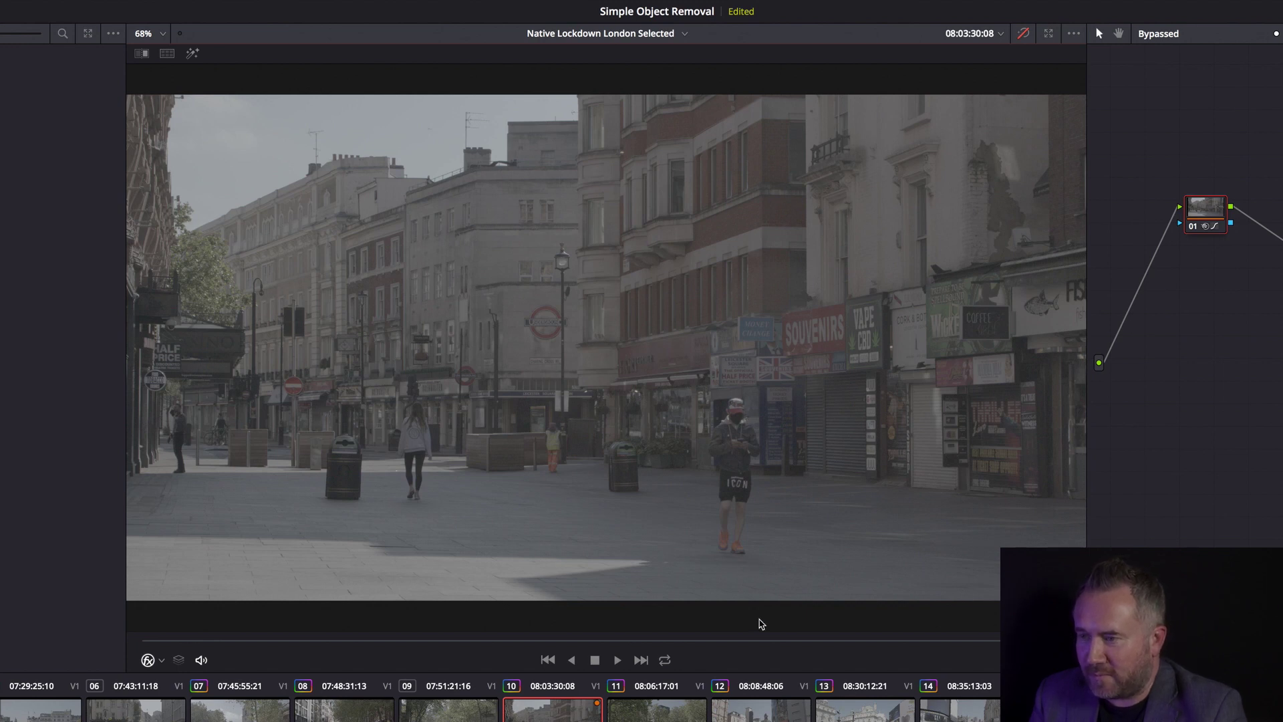
pyautogui.click(178, 640)
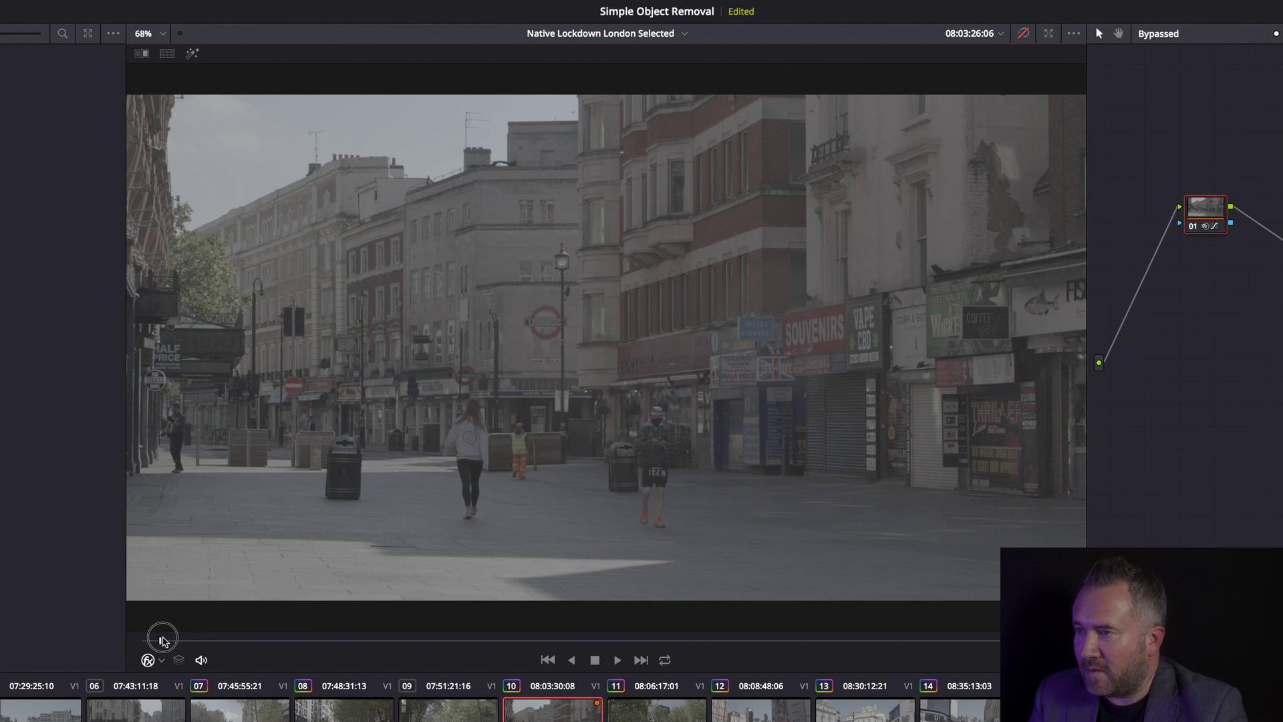
pyautogui.press('space')
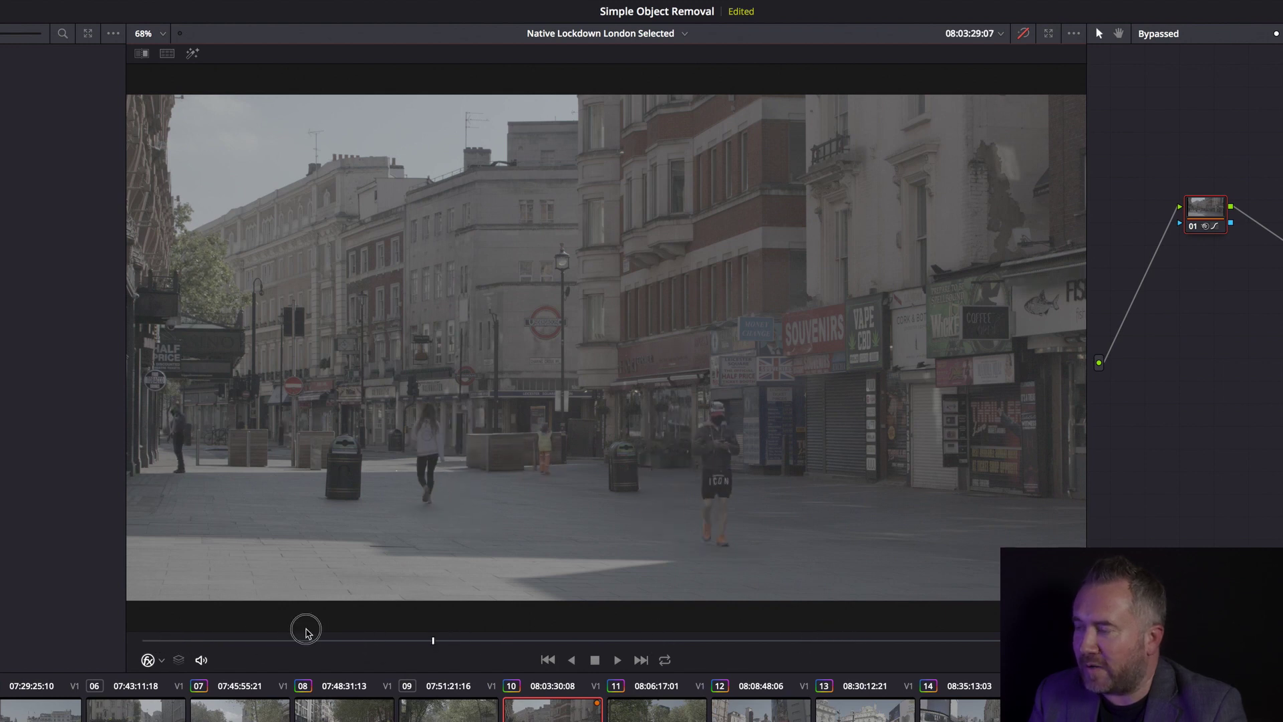
pyautogui.click(195, 635)
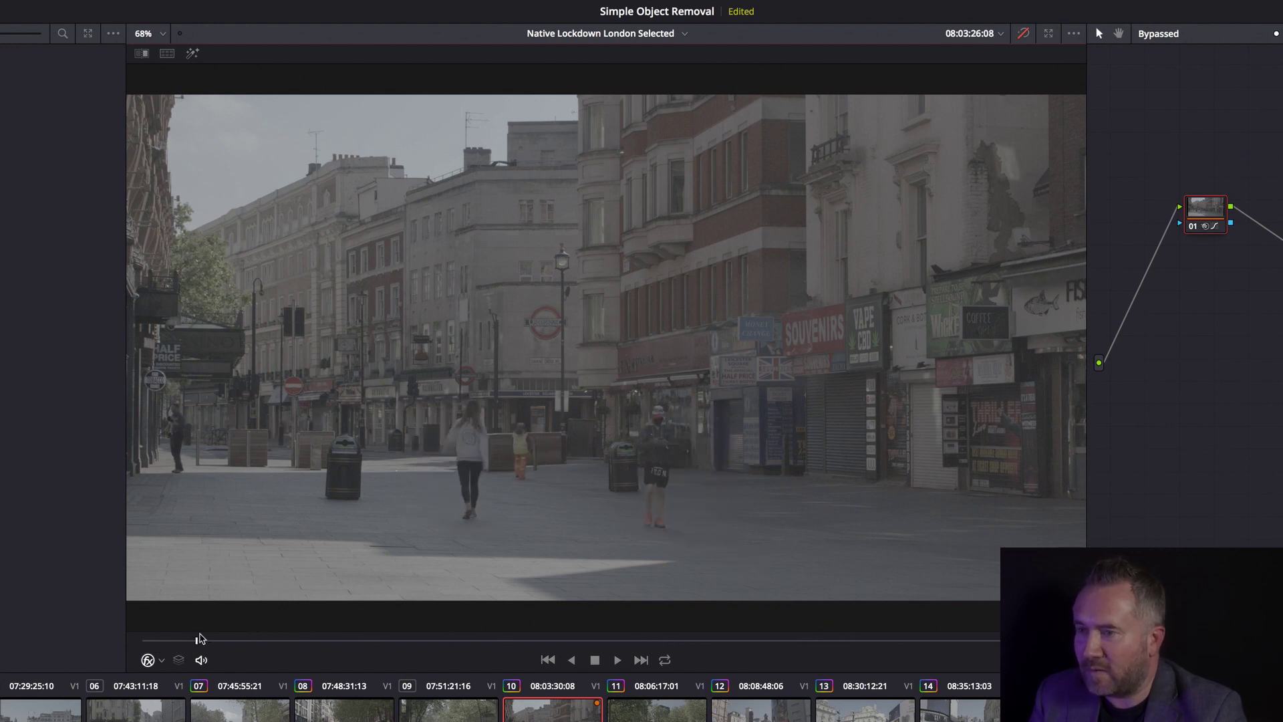
pyautogui.click(643, 638)
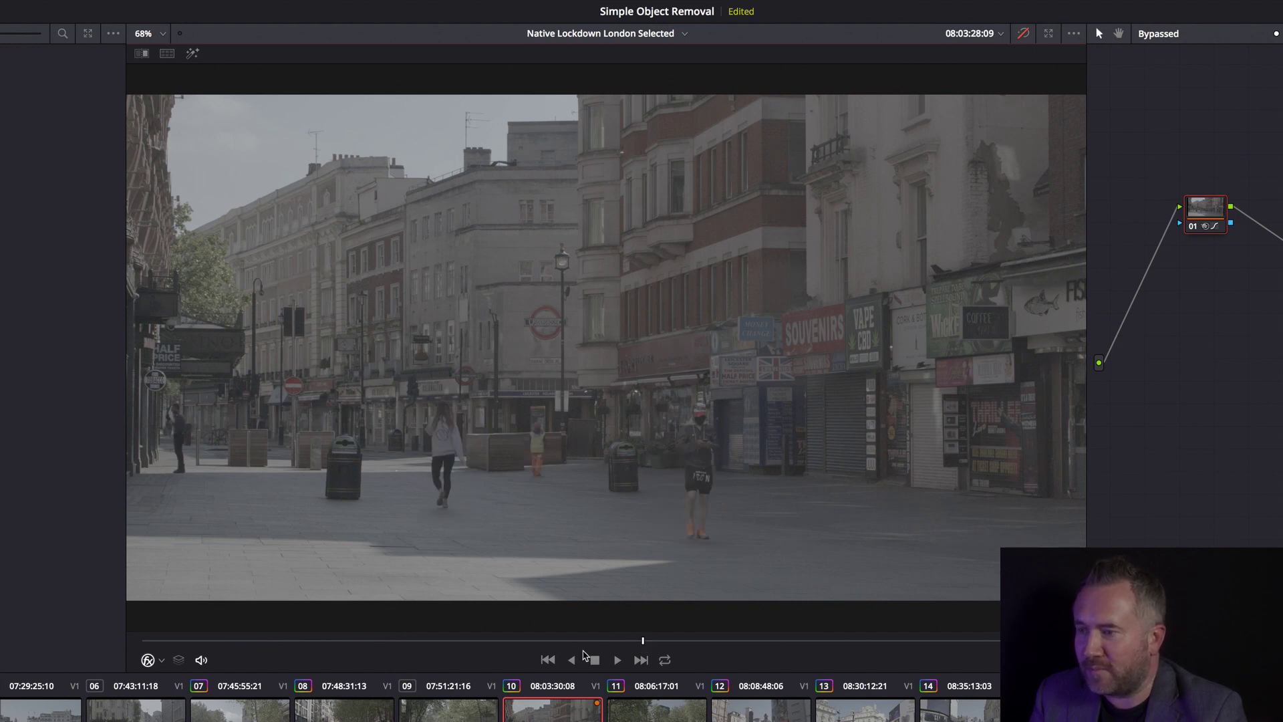
# - Switch back to Photoshop, add a layer mask to the flattened image, and paint black over the walking man's whole path, including the bin behind him
pyautogui.press('super+Tab')
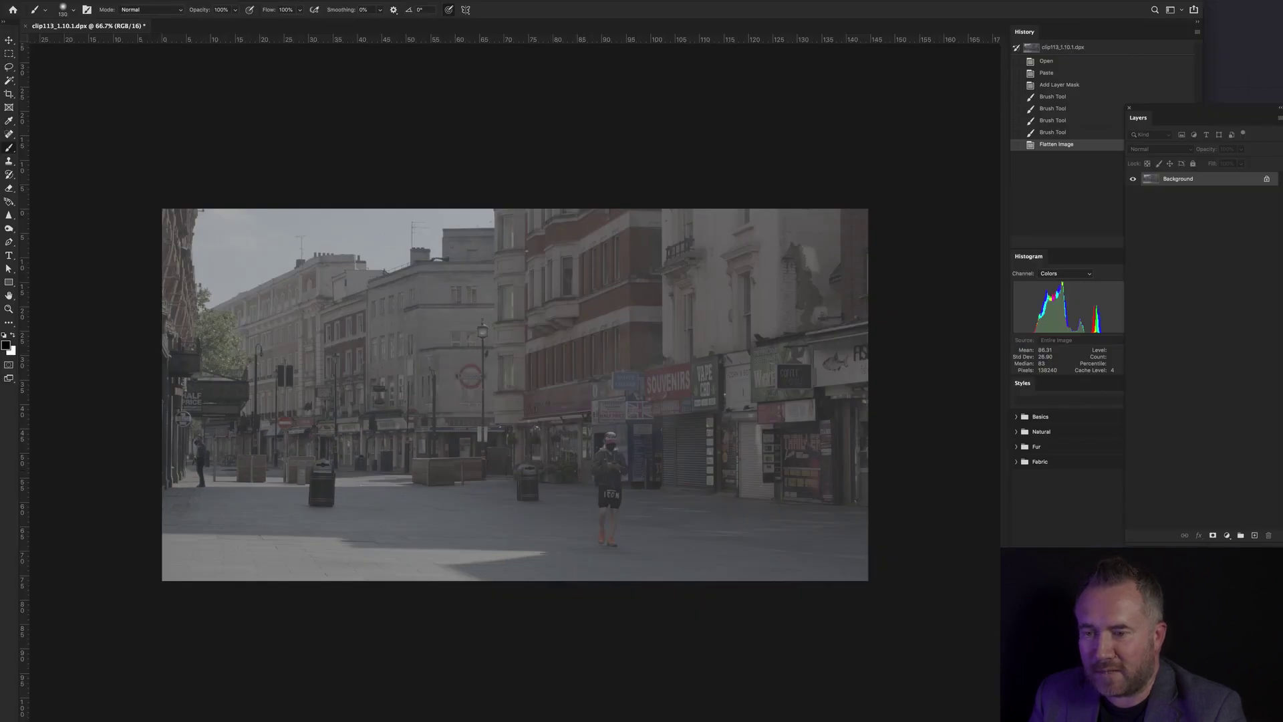
pyautogui.click(1214, 536)
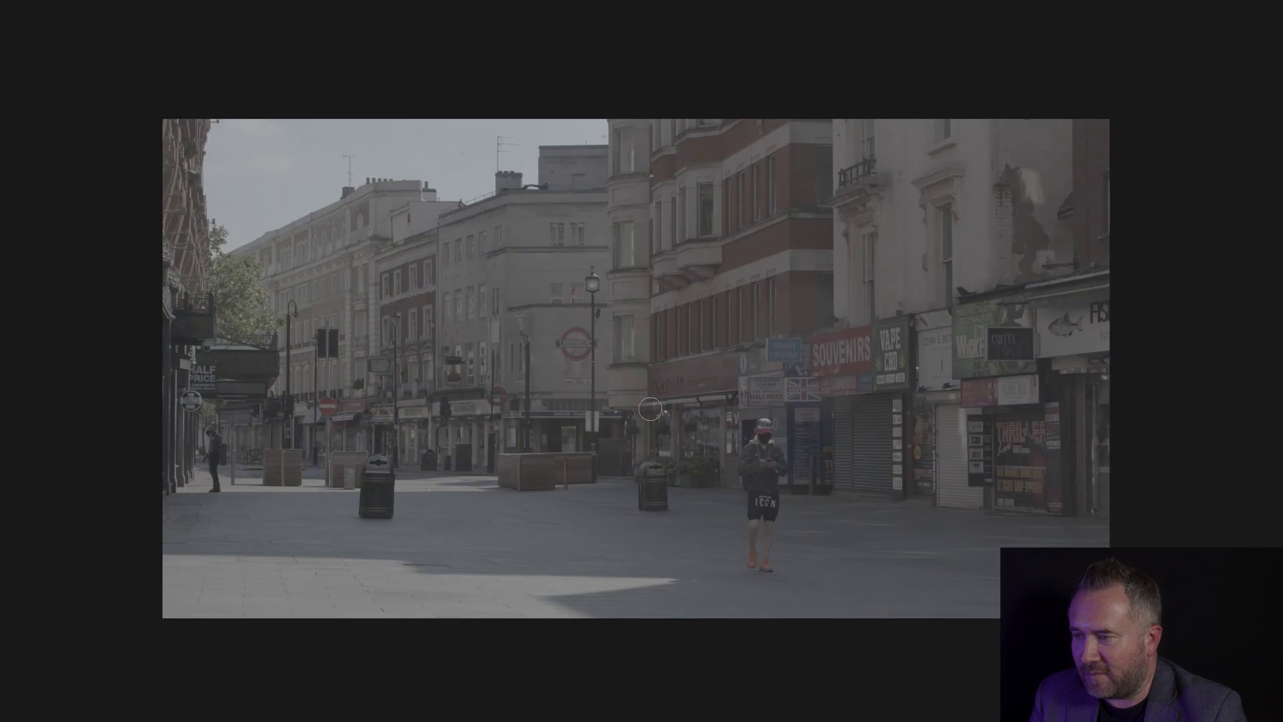
pyautogui.moveTo(526, 426); pyautogui.dragTo(527, 492)
pyautogui.moveTo(651, 500); pyautogui.dragTo(651, 514)
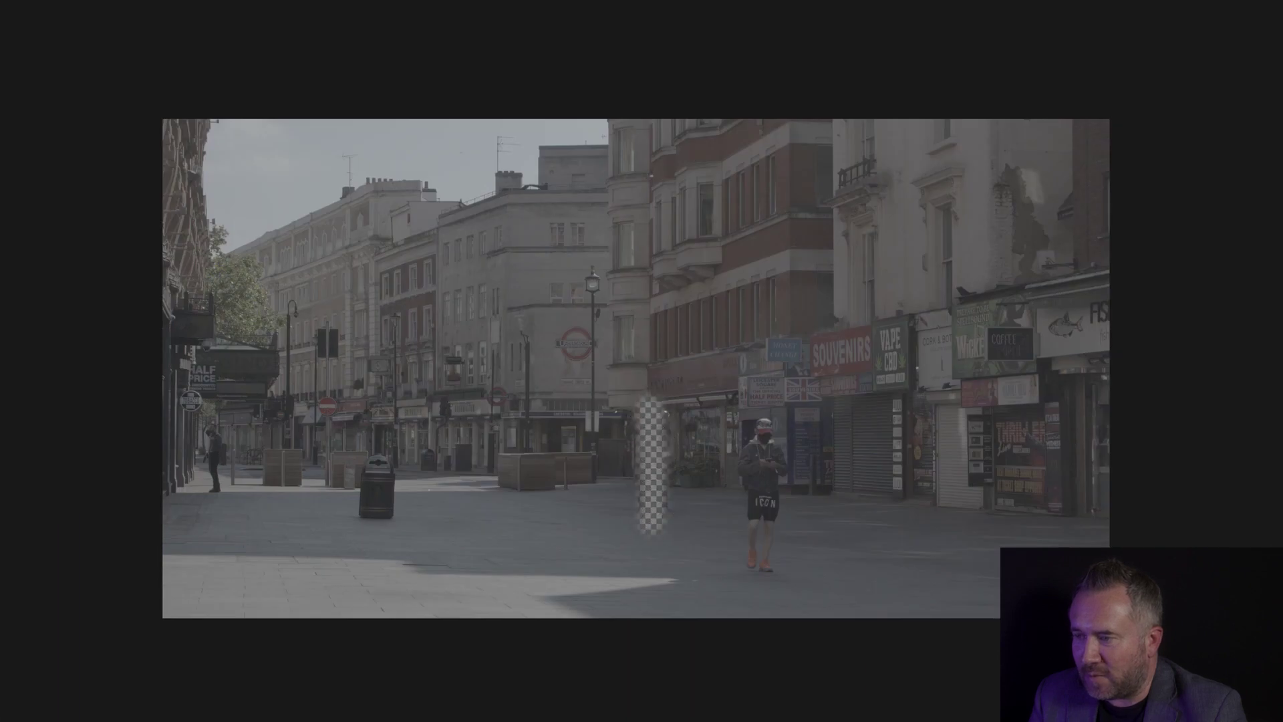
pyautogui.moveTo(653, 402)
pyautogui.mouseDown()
pyautogui.moveTo(848, 381)
pyautogui.moveTo(753, 378)
pyautogui.moveTo(858, 382)
pyautogui.moveTo(869, 598)
pyautogui.mouseUp()
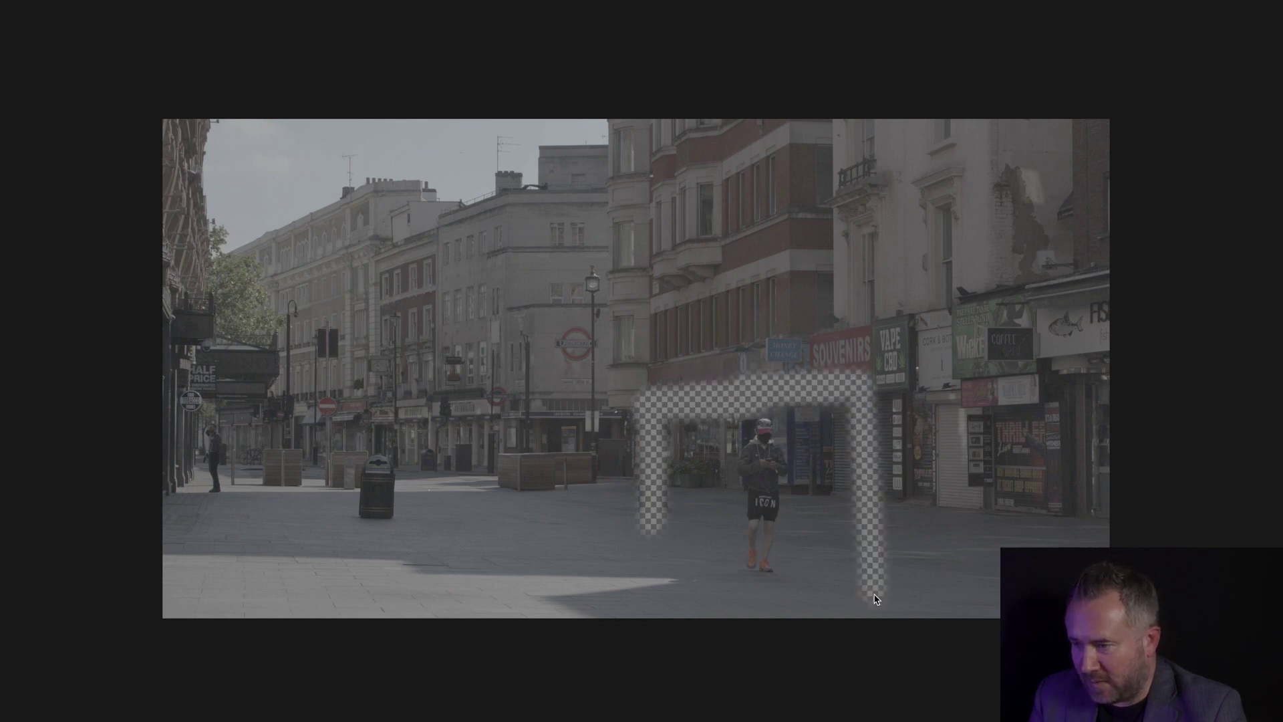
pyautogui.keyDown('shift'); pyautogui.click(649, 588); pyautogui.keyUp('shift')
pyautogui.moveTo(647, 579)
pyautogui.mouseDown()
pyautogui.moveTo(649, 523)
pyautogui.moveTo(830, 557)
pyautogui.moveTo(670, 573)
pyautogui.moveTo(848, 574)
pyautogui.moveTo(847, 411)
pyautogui.moveTo(669, 410)
pyautogui.moveTo(658, 544)
pyautogui.moveTo(818, 541)
pyautogui.moveTo(829, 420)
pyautogui.moveTo(691, 412)
pyautogui.moveTo(671, 526)
pyautogui.moveTo(803, 531)
pyautogui.moveTo(813, 429)
pyautogui.moveTo(702, 427)
pyautogui.moveTo(690, 520)
pyautogui.moveTo(796, 518)
pyautogui.moveTo(794, 444)
pyautogui.moveTo(689, 447)
pyautogui.moveTo(689, 492)
pyautogui.moveTo(755, 494)
pyautogui.moveTo(754, 466)
pyautogui.moveTo(728, 463)
pyautogui.moveTo(757, 464)
pyautogui.moveTo(780, 494)
pyautogui.moveTo(752, 523)
pyautogui.moveTo(772, 515)
pyautogui.moveTo(729, 485)
pyautogui.mouseUp()
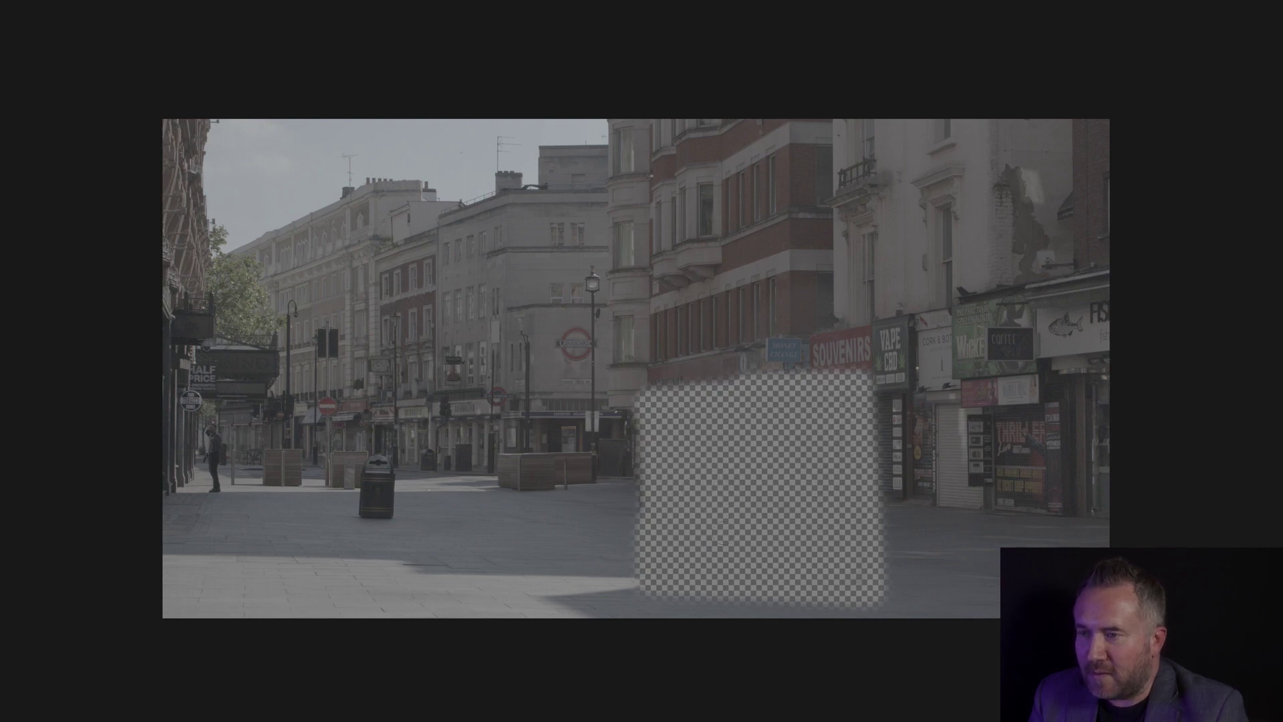
# - Paint black on the layer mask over the strip above the fish shop sign, the tree and the man standing beneath the street signs
pyautogui.moveTo(1012, 294)
pyautogui.mouseDown()
pyautogui.moveTo(1116, 286)
pyautogui.moveTo(1046, 304)
pyautogui.moveTo(1005, 294)
pyautogui.moveTo(1083, 277)
pyautogui.mouseUp()
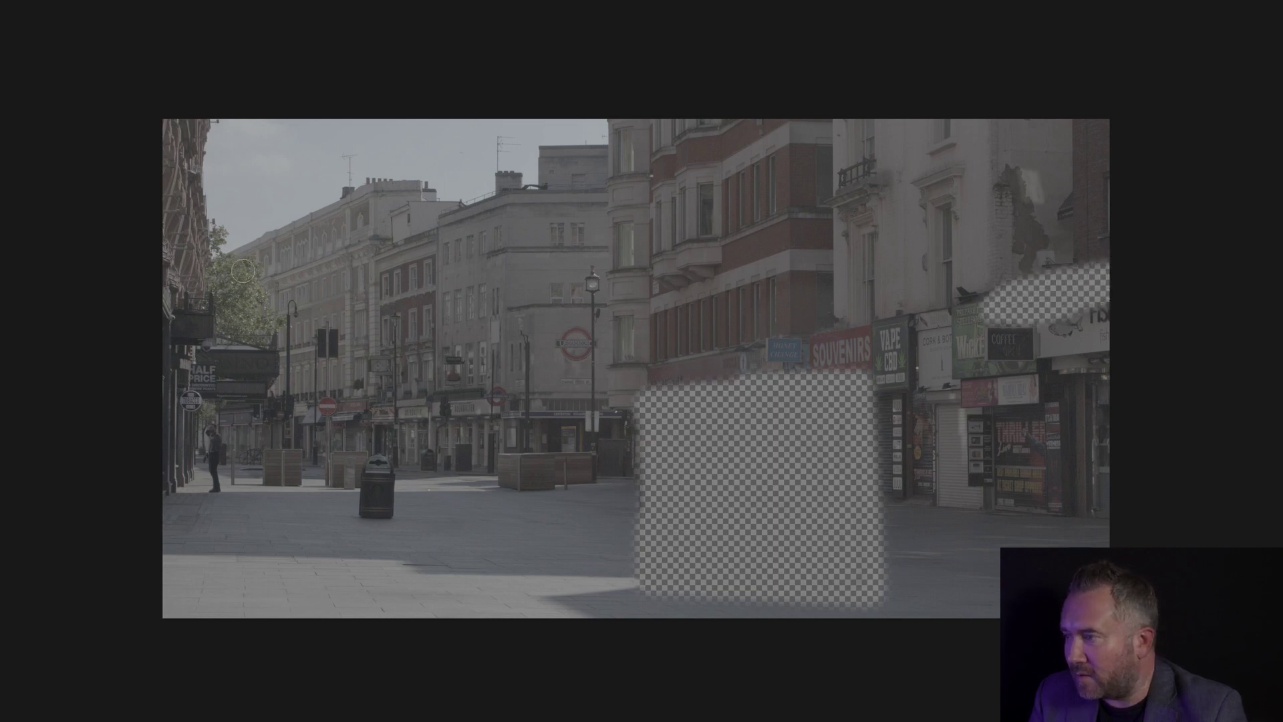
pyautogui.moveTo(213, 234)
pyautogui.mouseDown()
pyautogui.moveTo(218, 319)
pyautogui.moveTo(254, 328)
pyautogui.moveTo(273, 318)
pyautogui.moveTo(229, 246)
pyautogui.moveTo(222, 269)
pyautogui.moveTo(241, 323)
pyautogui.moveTo(241, 311)
pyautogui.moveTo(263, 331)
pyautogui.moveTo(219, 339)
pyautogui.moveTo(279, 341)
pyautogui.moveTo(242, 287)
pyautogui.mouseUp()
pyautogui.moveTo(216, 399)
pyautogui.mouseDown()
pyautogui.moveTo(217, 426)
pyautogui.moveTo(204, 496)
pyautogui.moveTo(209, 427)
pyautogui.moveTo(208, 488)
pyautogui.moveTo(224, 445)
pyautogui.mouseUp()
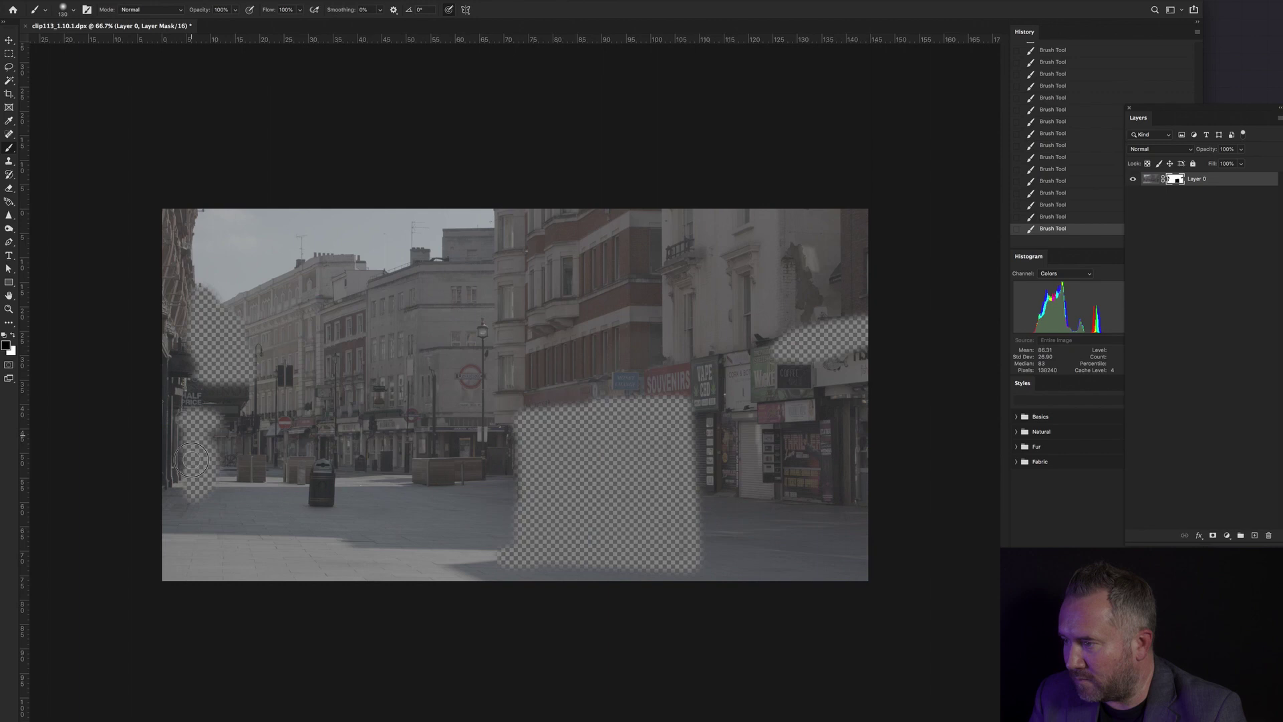
pyautogui.moveTo(201, 477); pyautogui.dragTo(190, 431)
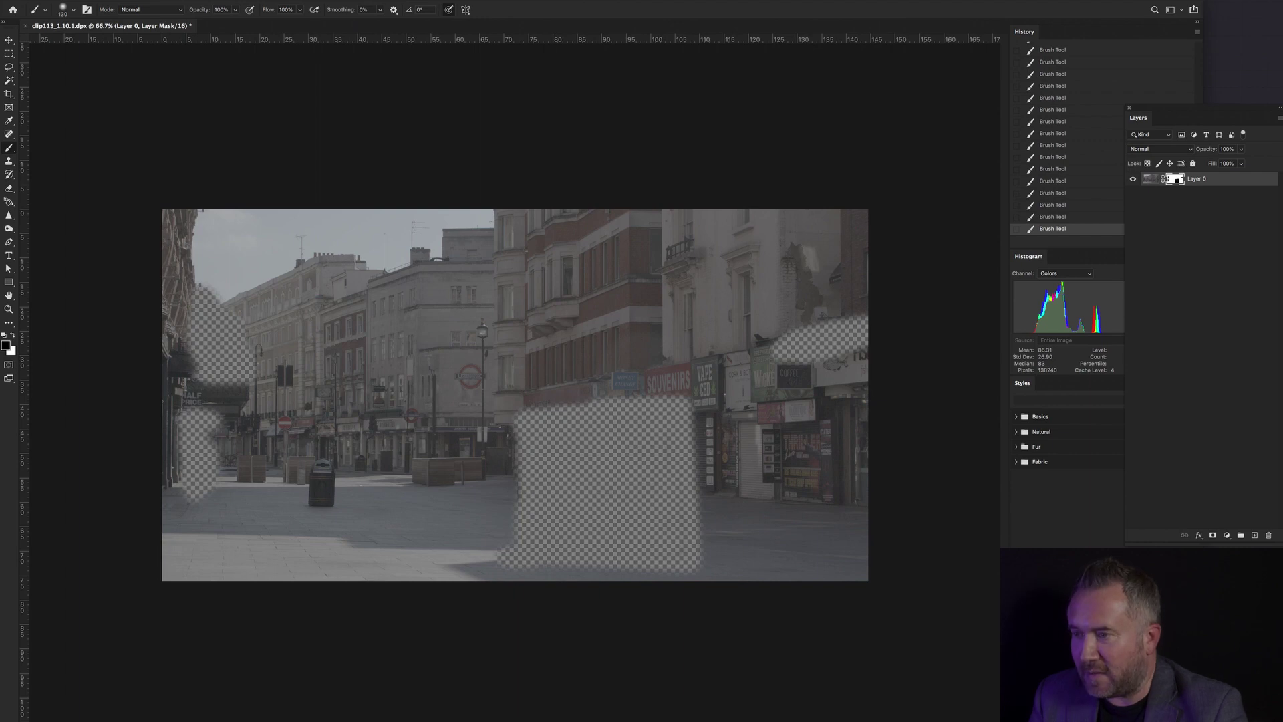
# - Save the masked image in Photoshop format as clip113.psd in the Clip113 folder, with layers kept
pyautogui.press('super+shift+s')
pyautogui.click(667, 74)
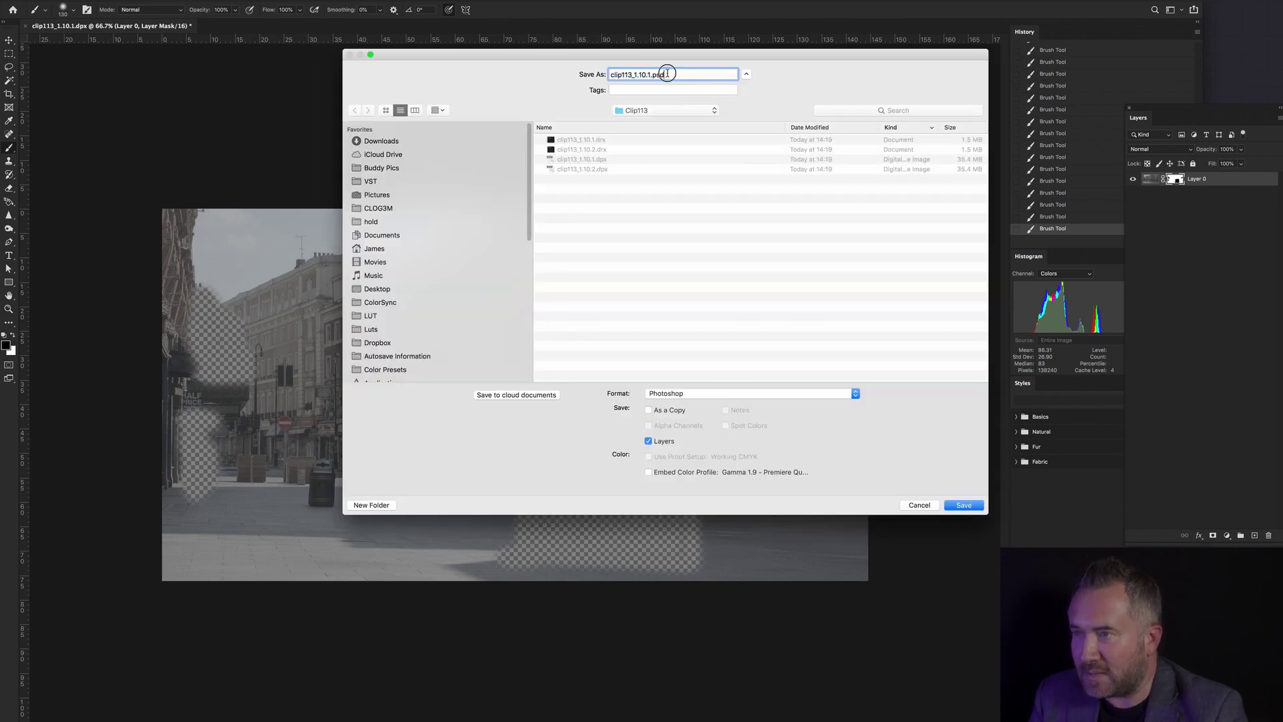
pyautogui.moveTo(650, 74); pyautogui.dragTo(632, 74)
pyautogui.press('BackSpace')
pyautogui.click(963, 505)
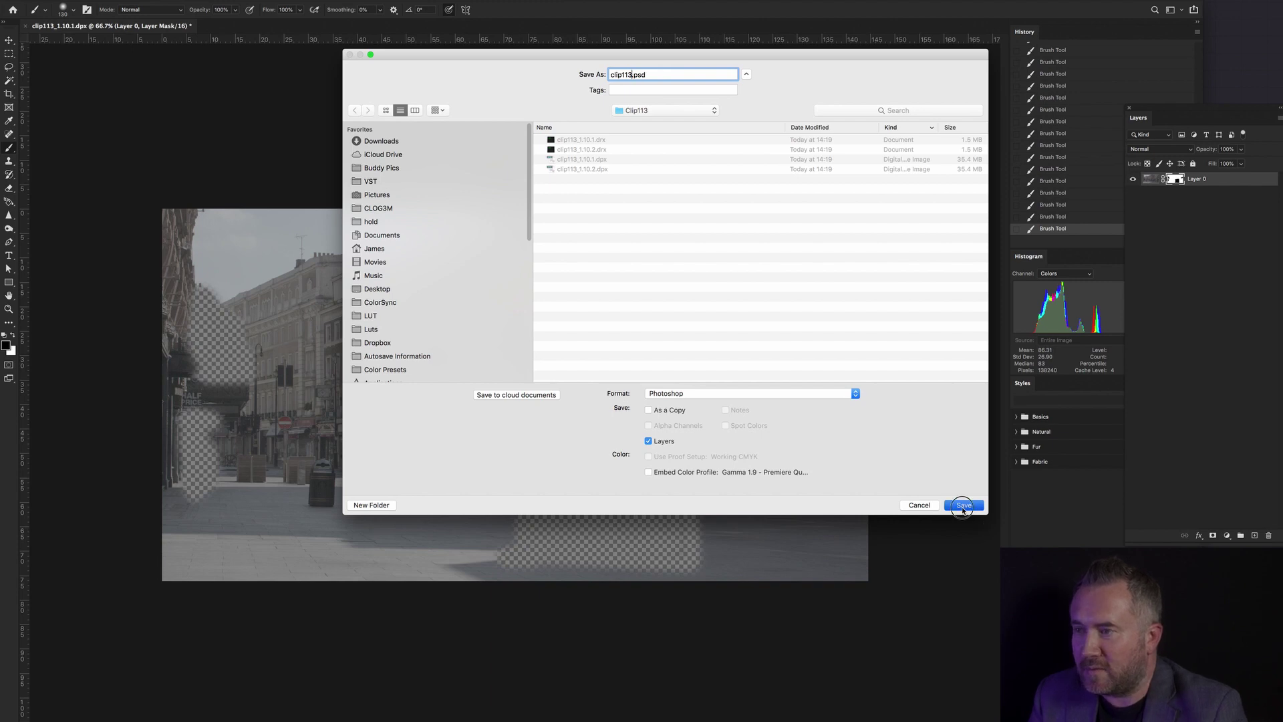
pyautogui.click(791, 336)
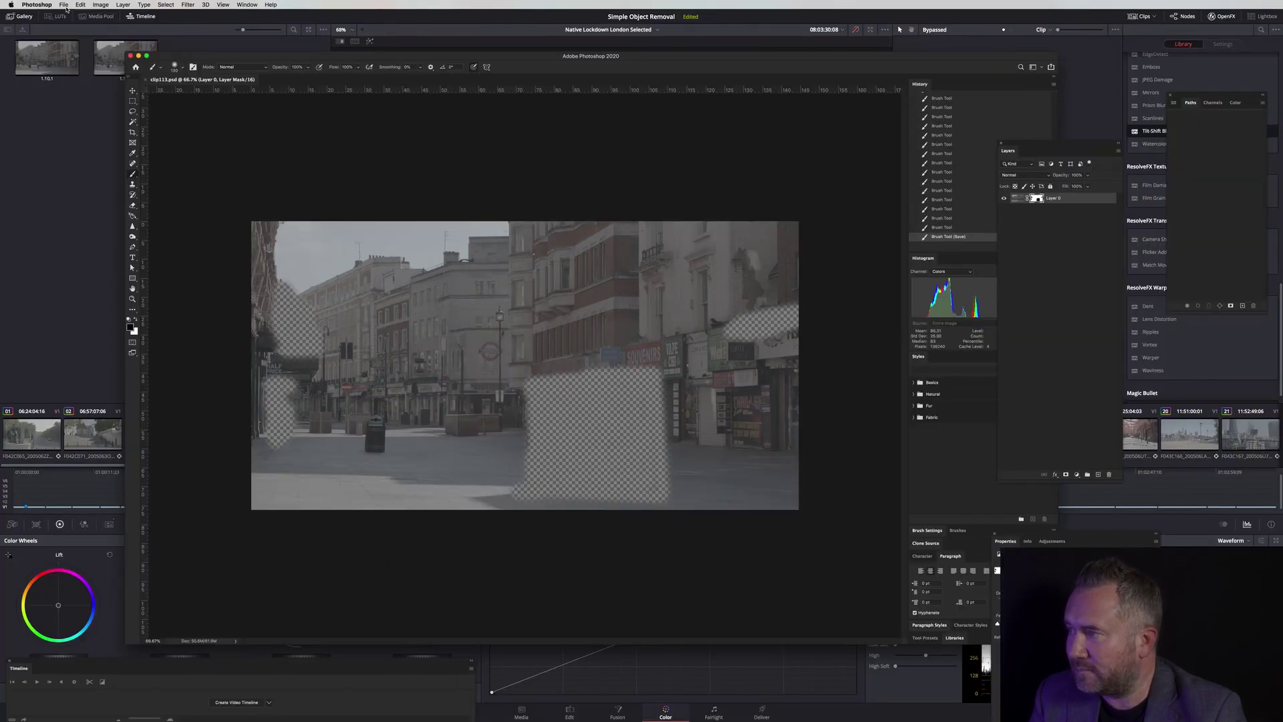
# - Export the masked image as clip113.png to the Clip113 folder
pyautogui.click(64, 5)
pyautogui.moveTo(115, 117)
pyautogui.click(204, 115)
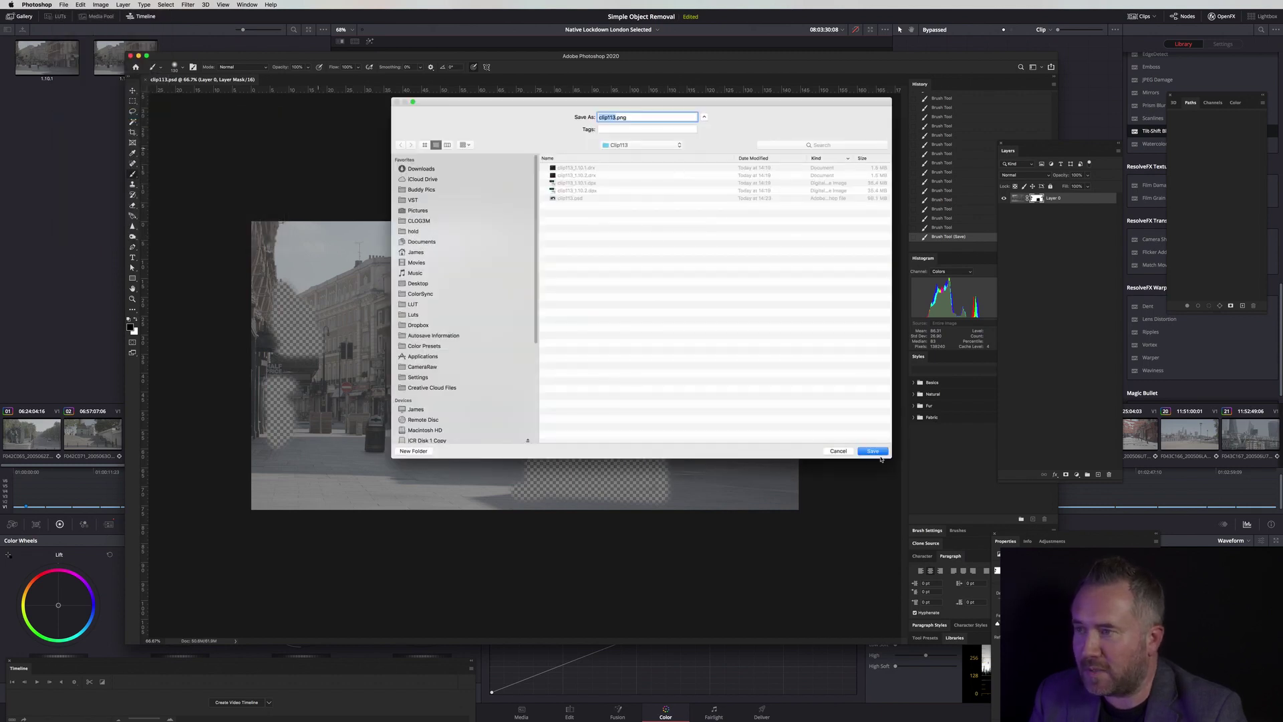
pyautogui.click(876, 452)
# - Switch to Resolve's Edit page and place clip113.png from Finder's Clip113 folder on Video 2 above the F042C113 street clip
pyautogui.press('super+Tab')
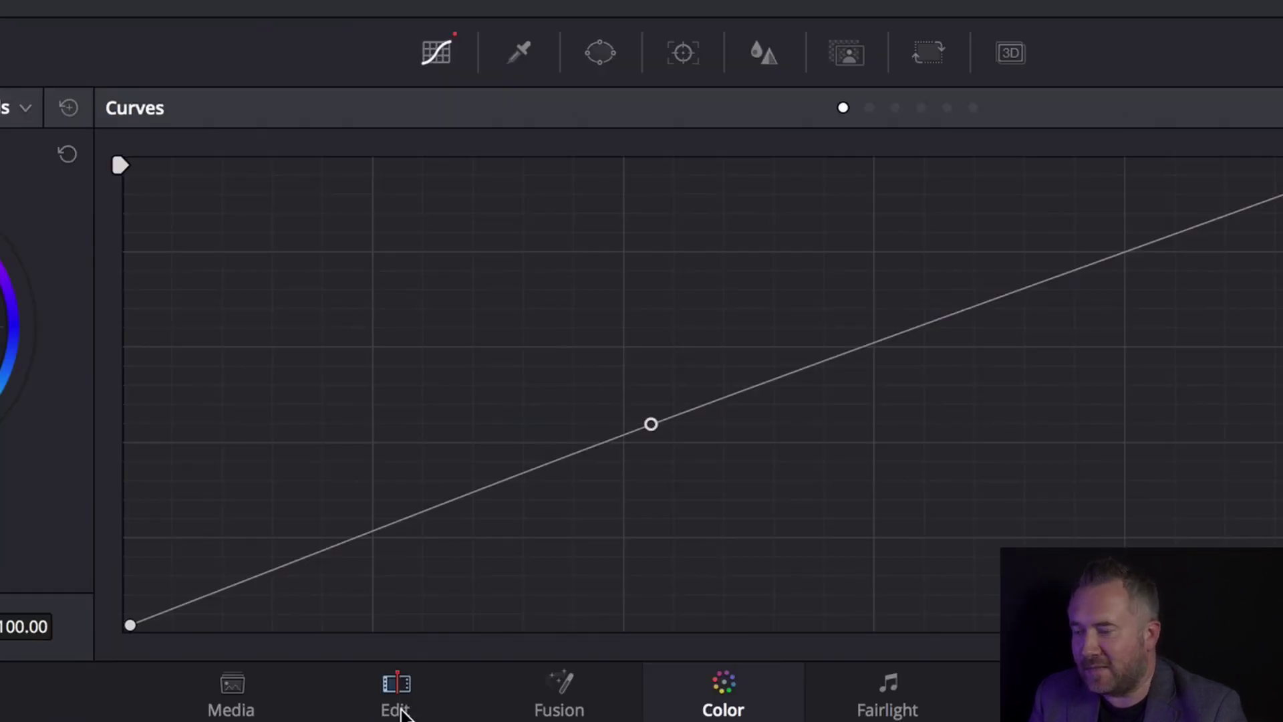
pyautogui.click(397, 702)
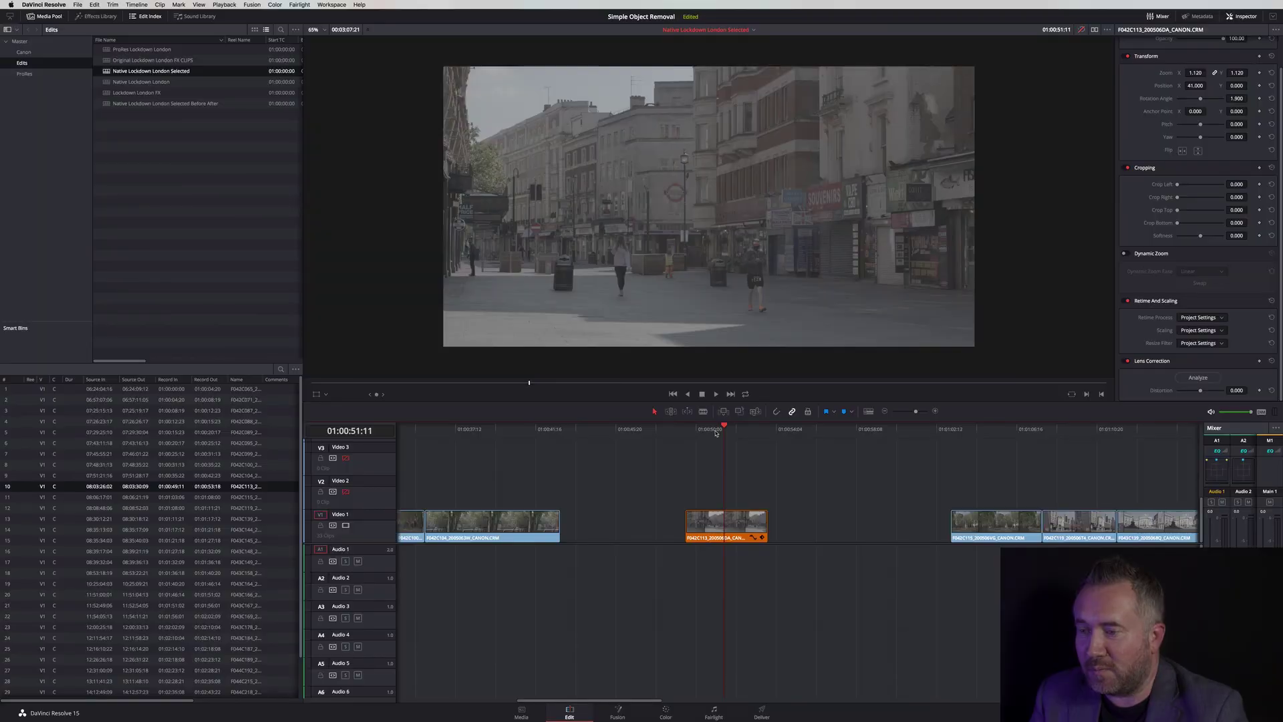
pyautogui.moveTo(716, 433); pyautogui.dragTo(691, 433)
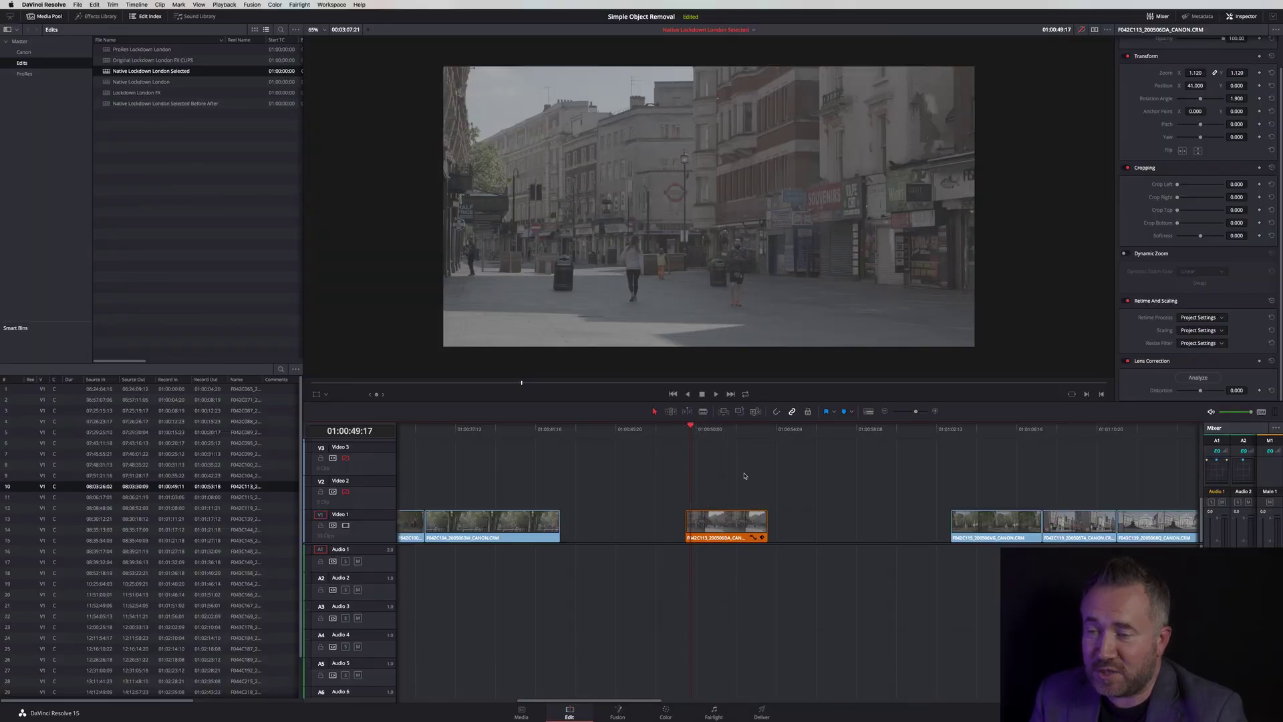
pyautogui.press('super+Tab')
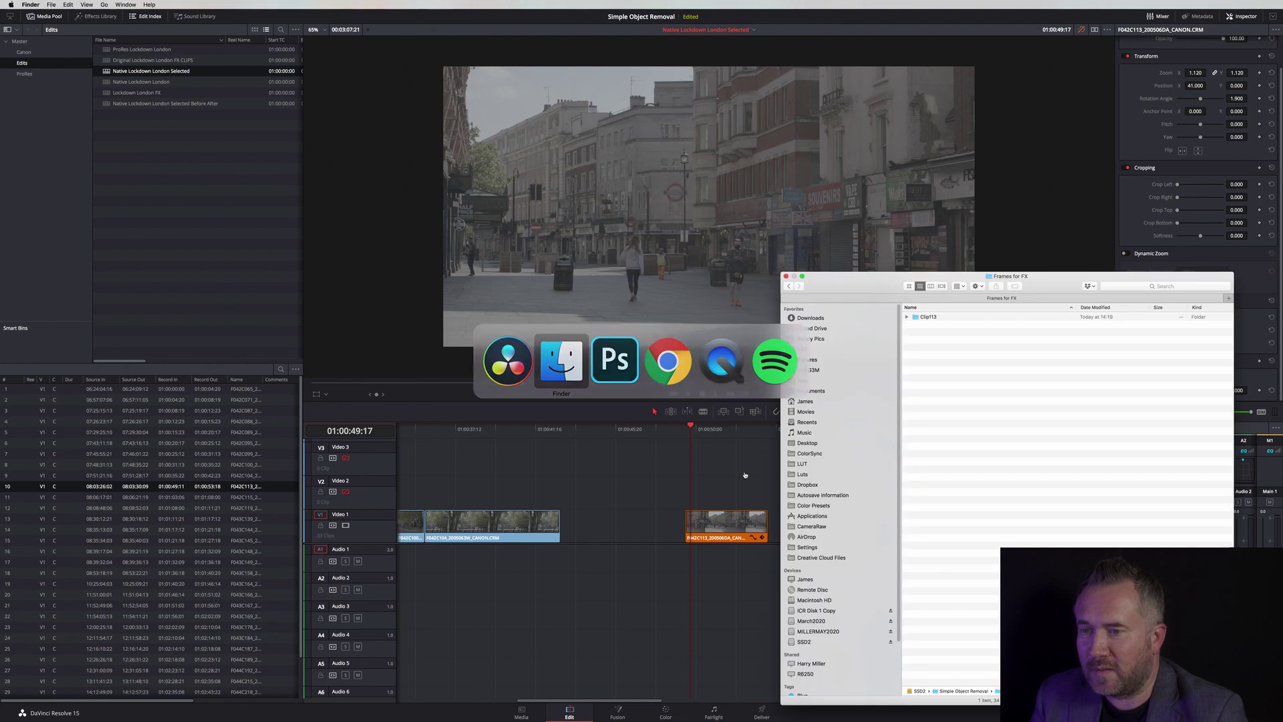
pyautogui.click(907, 317)
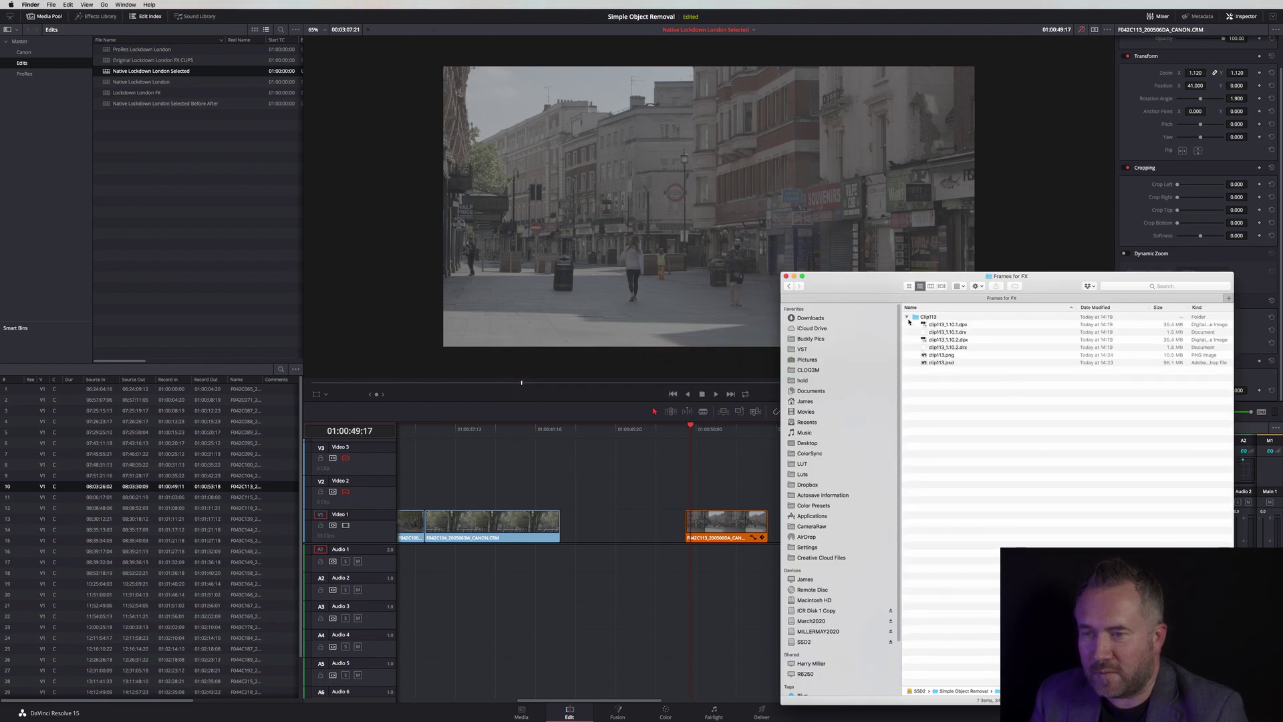
pyautogui.click(945, 357)
pyautogui.moveTo(933, 358); pyautogui.dragTo(688, 495)
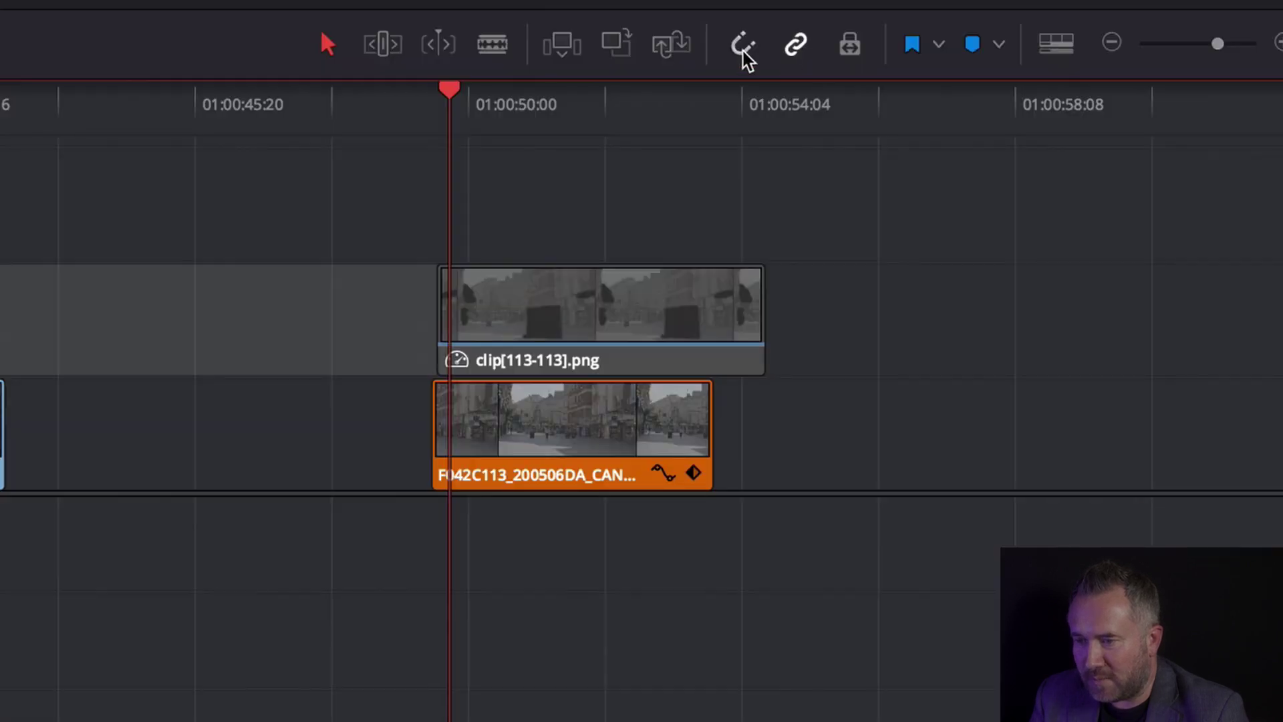
# - Turn on snapping, align the PNG's start and end with the F042C113 clip below, and enable the Video 2 track
pyautogui.moveTo(605, 312); pyautogui.dragTo(597, 315)
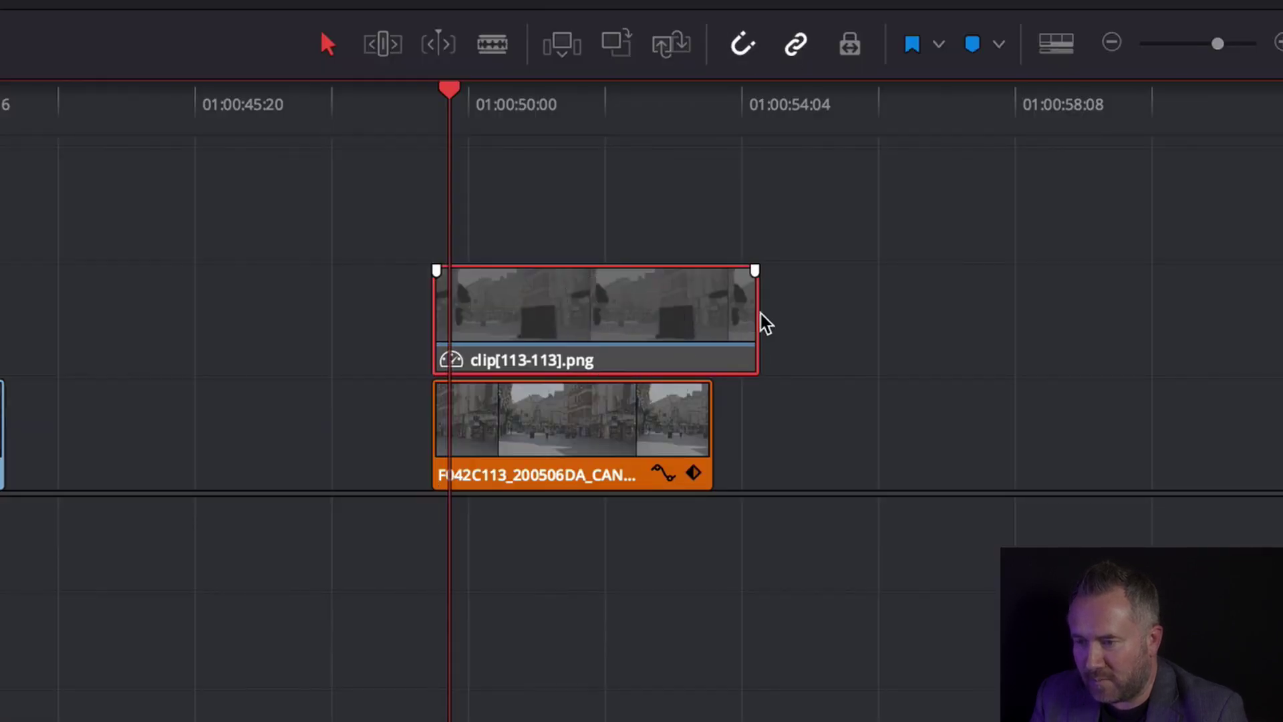
pyautogui.moveTo(756, 320); pyautogui.dragTo(713, 315)
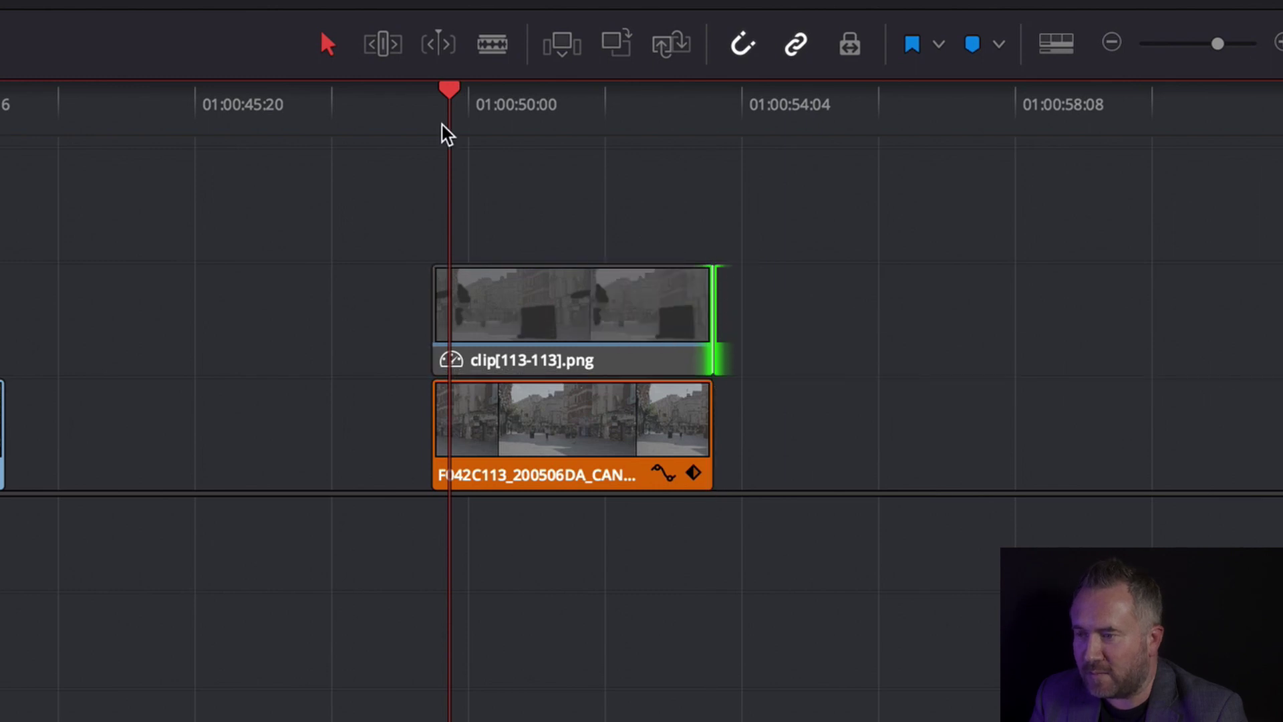
pyautogui.moveTo(455, 109); pyautogui.dragTo(500, 108)
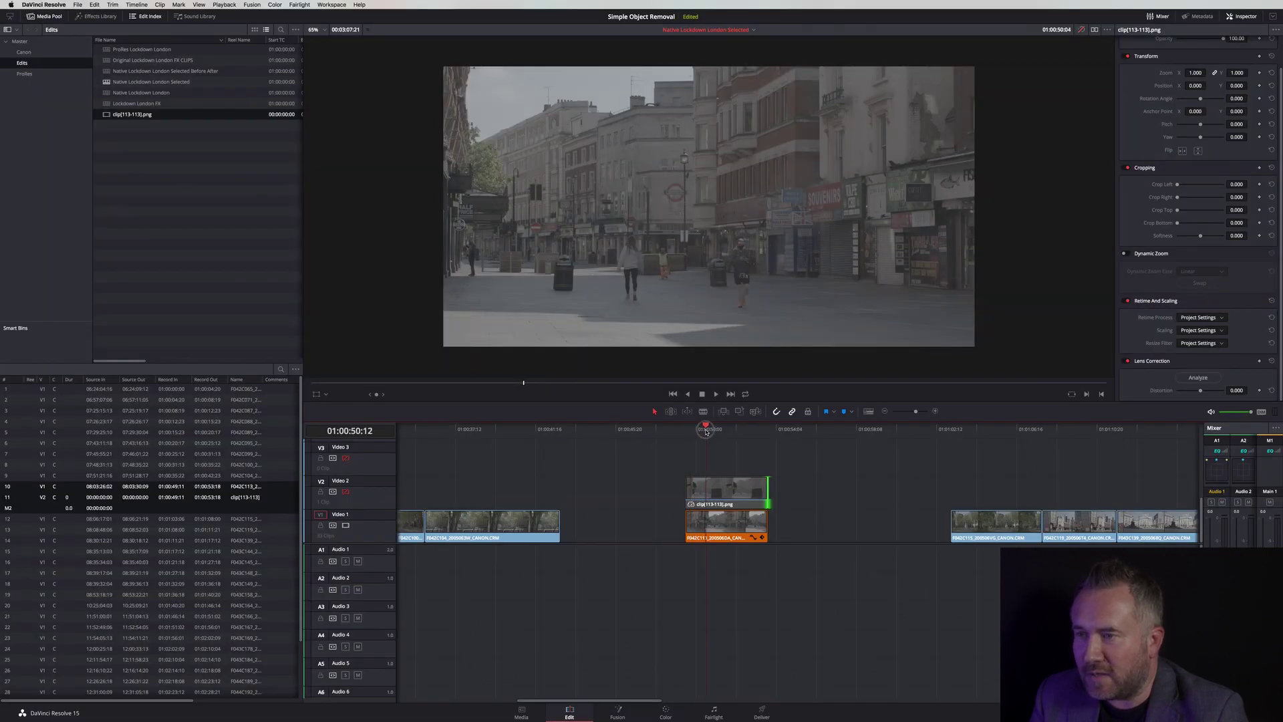
pyautogui.moveTo(705, 431)
pyautogui.mouseDown()
pyautogui.moveTo(733, 431)
pyautogui.moveTo(686, 431)
pyautogui.moveTo(727, 434)
pyautogui.mouseUp()
pyautogui.click(346, 492)
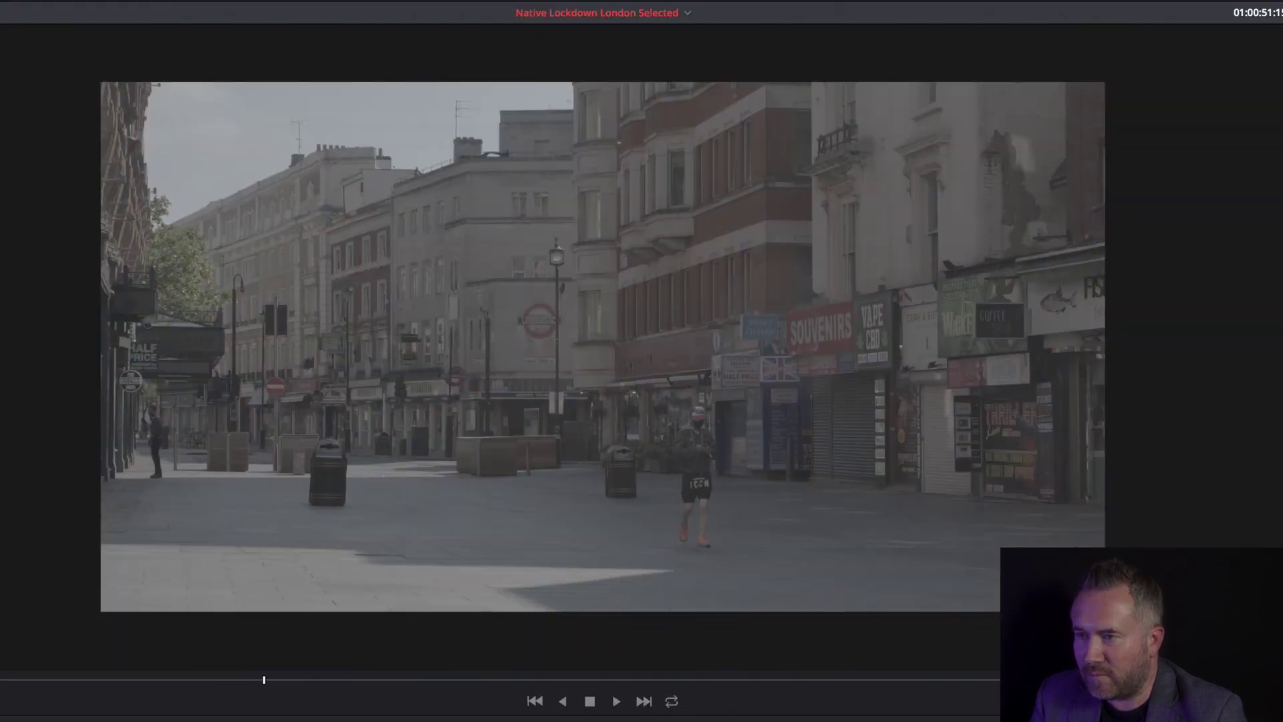
# - Disable and re-enable the PNG clip on Video 2 to compare the street shot with and without the clean plate
pyautogui.moveTo(264, 680)
pyautogui.mouseDown()
pyautogui.moveTo(276, 680)
pyautogui.moveTo(251, 679)
pyautogui.mouseUp()
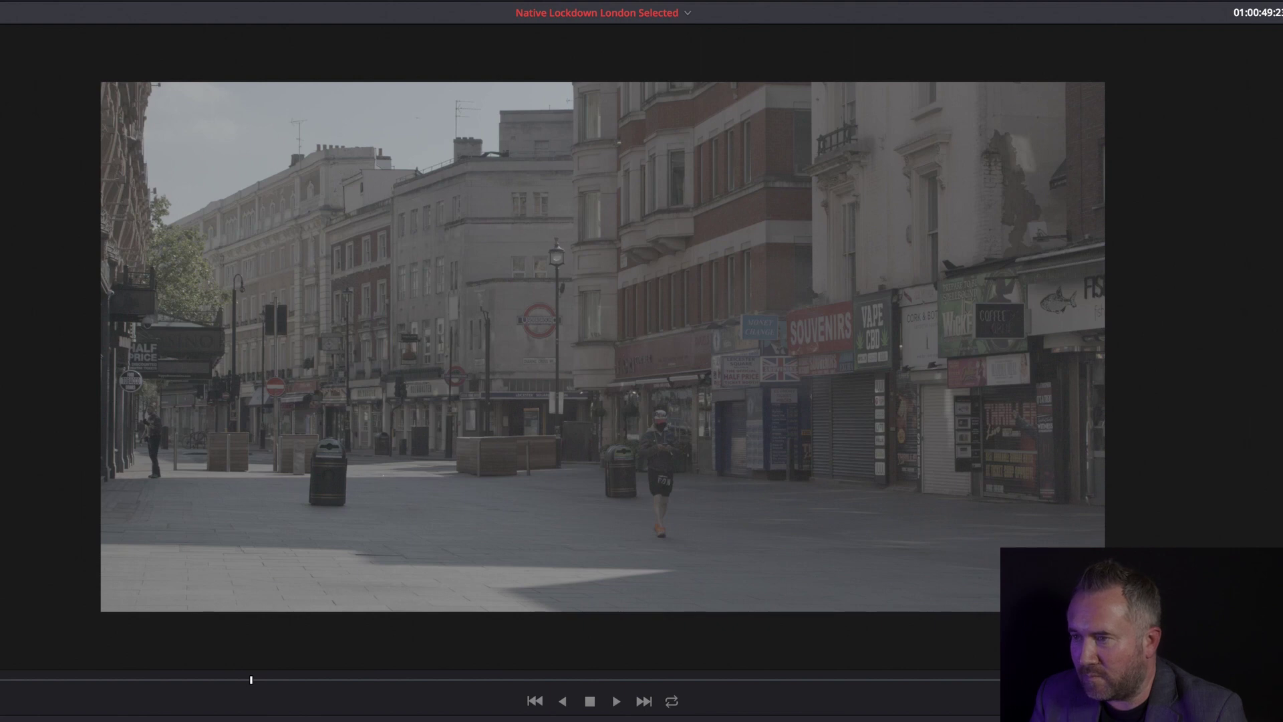
pyautogui.press('super+d')
pyautogui.press('super+d')
pyautogui.press('super+d')
pyautogui.hotkey('ctrl', 'd')
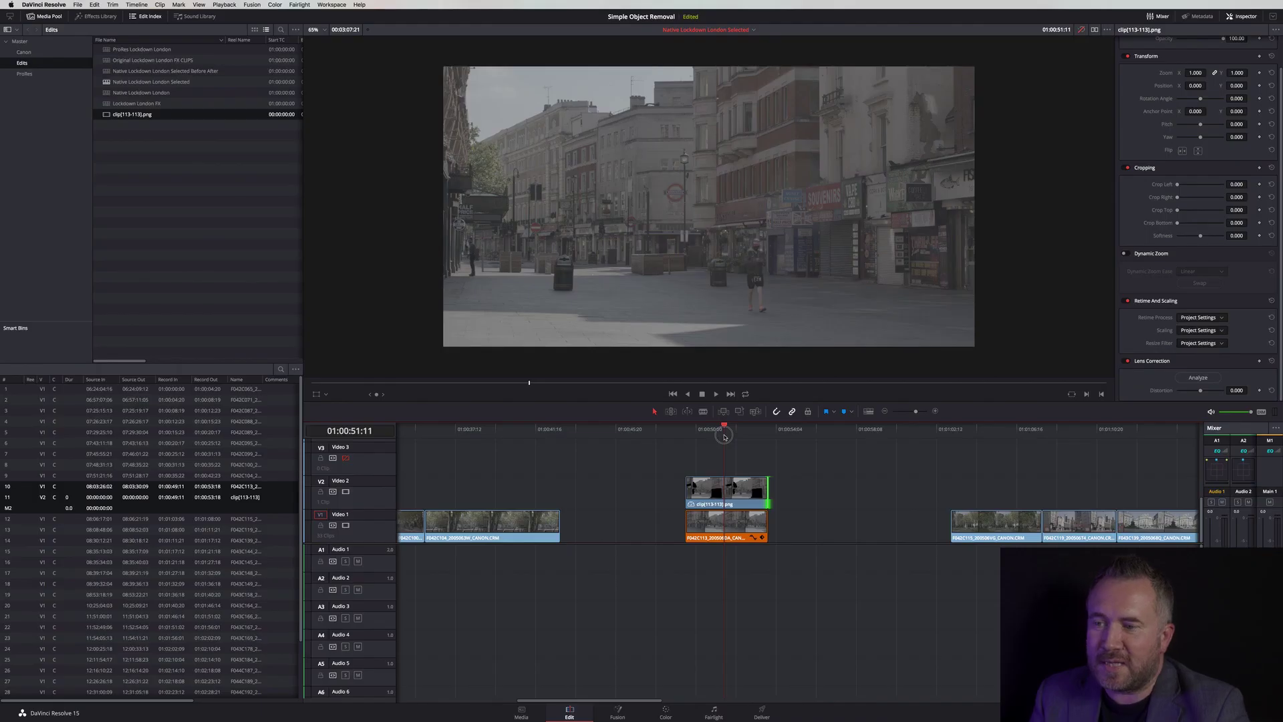
# - Turn off the Video 1 track to inspect the masked PNG plate alone, and scrub through the F042C113 shot
pyautogui.click(710, 429)
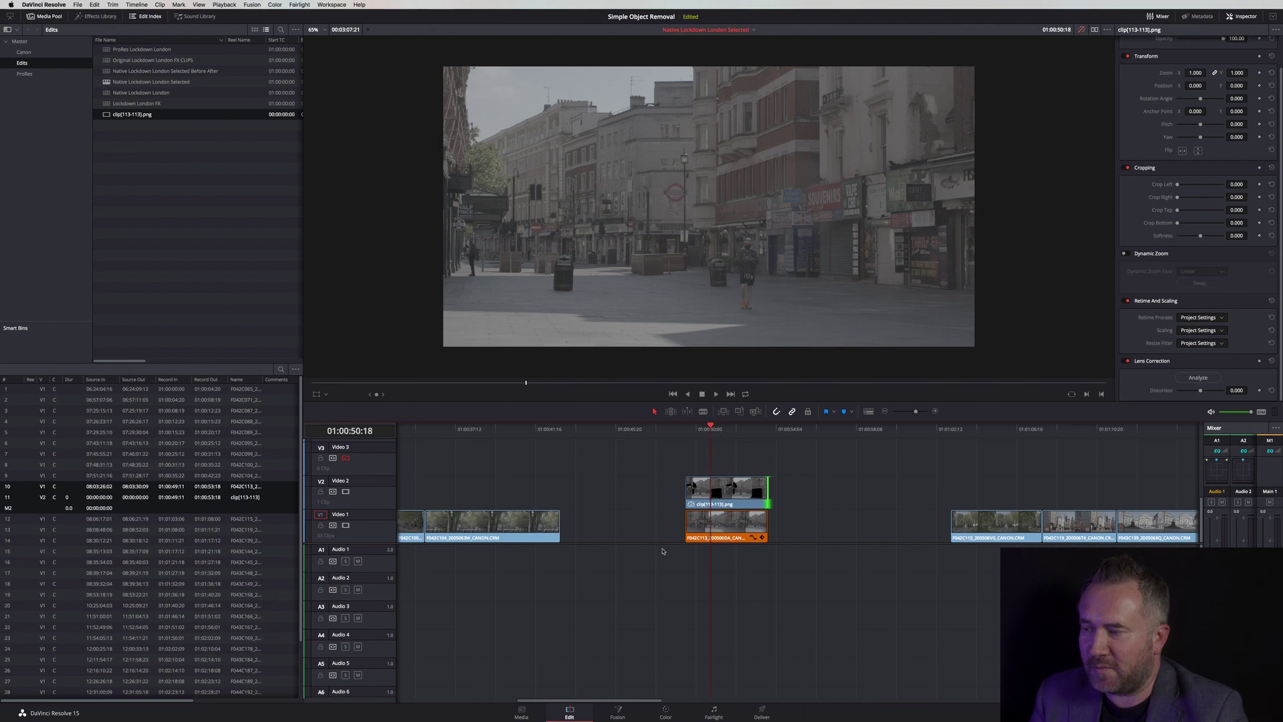
pyautogui.click(346, 526)
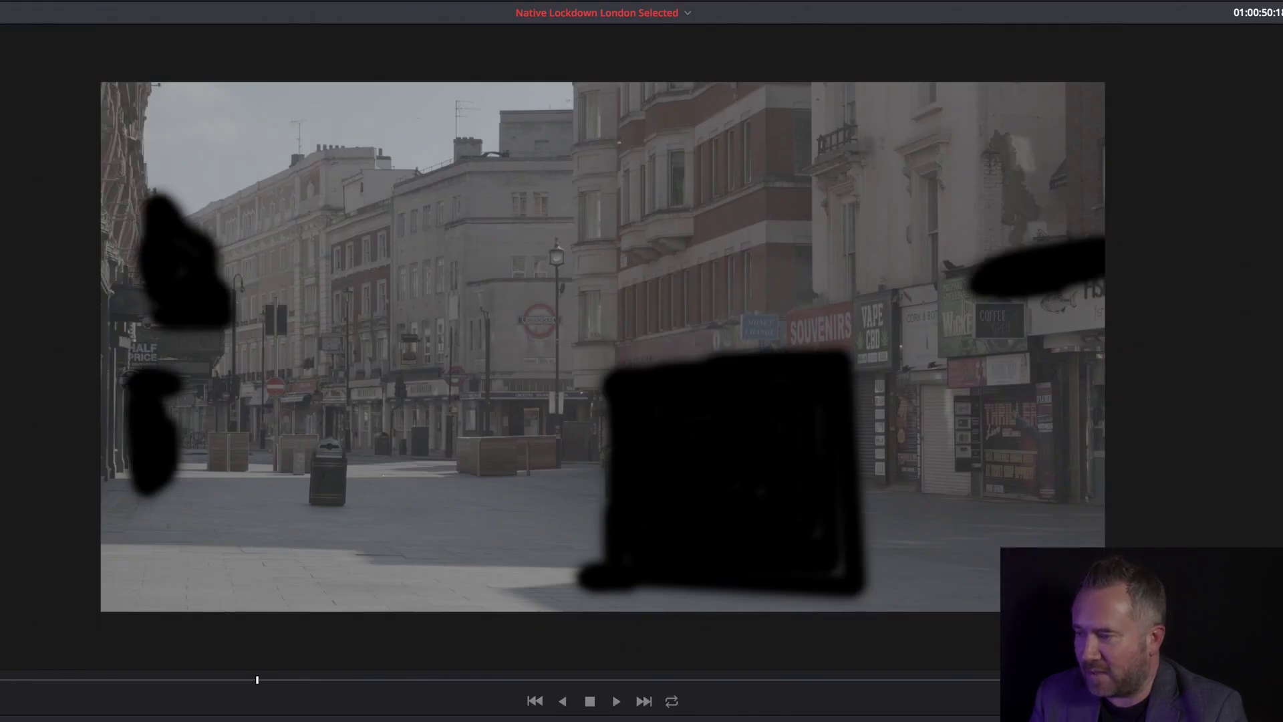
pyautogui.moveTo(702, 432); pyautogui.dragTo(725, 432)
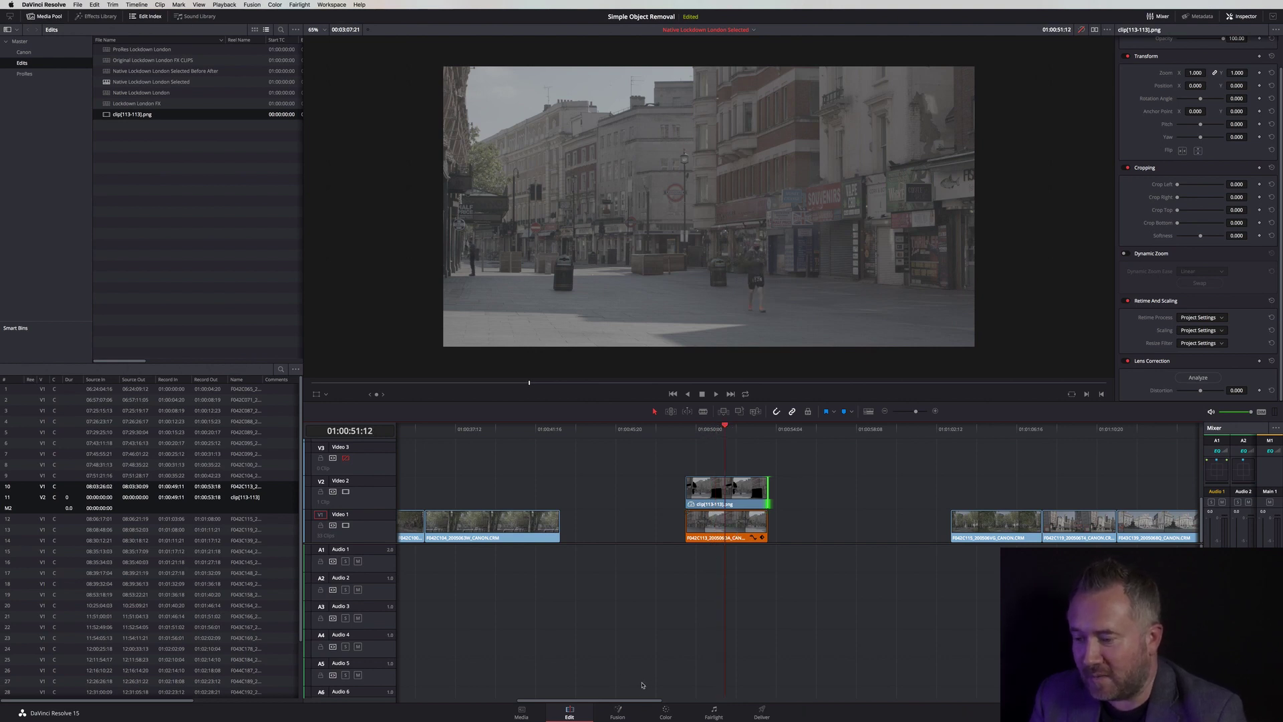
# - On the Color page, copy the grade of street clip 10 on Video 1 to the PNG plate, clip 11 on Video 2
pyautogui.click(664, 712)
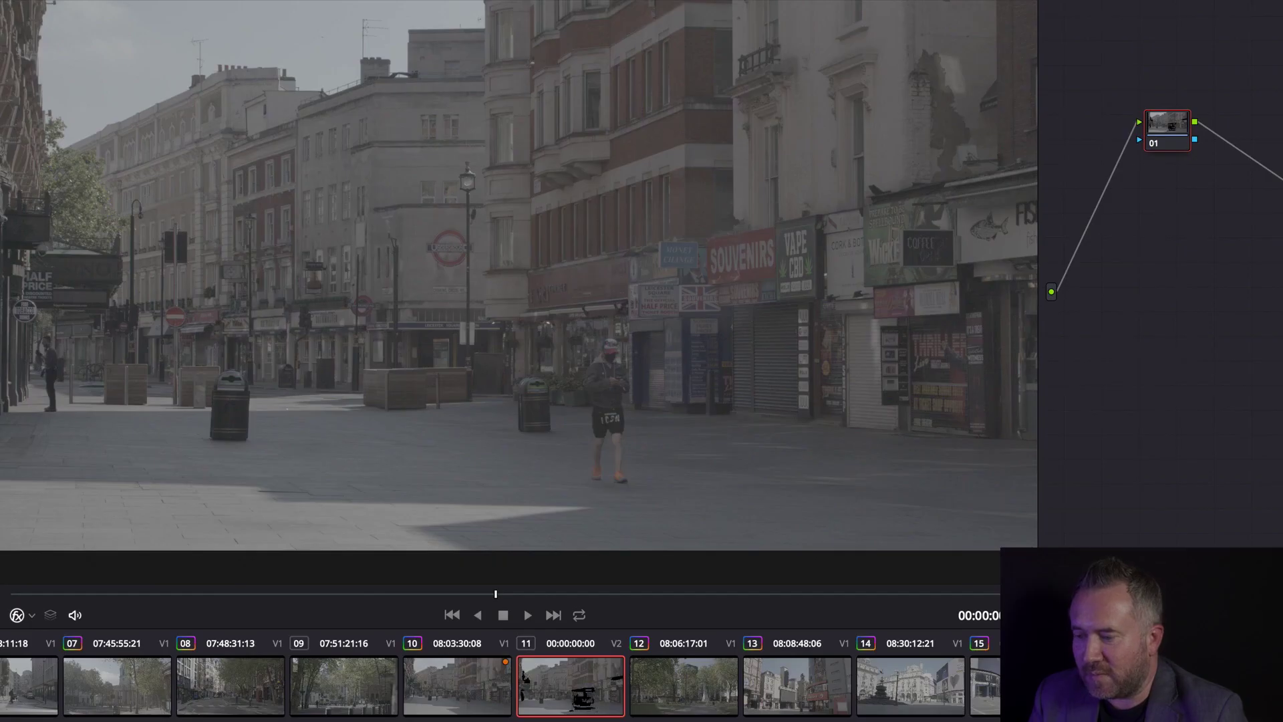
pyautogui.click(469, 706)
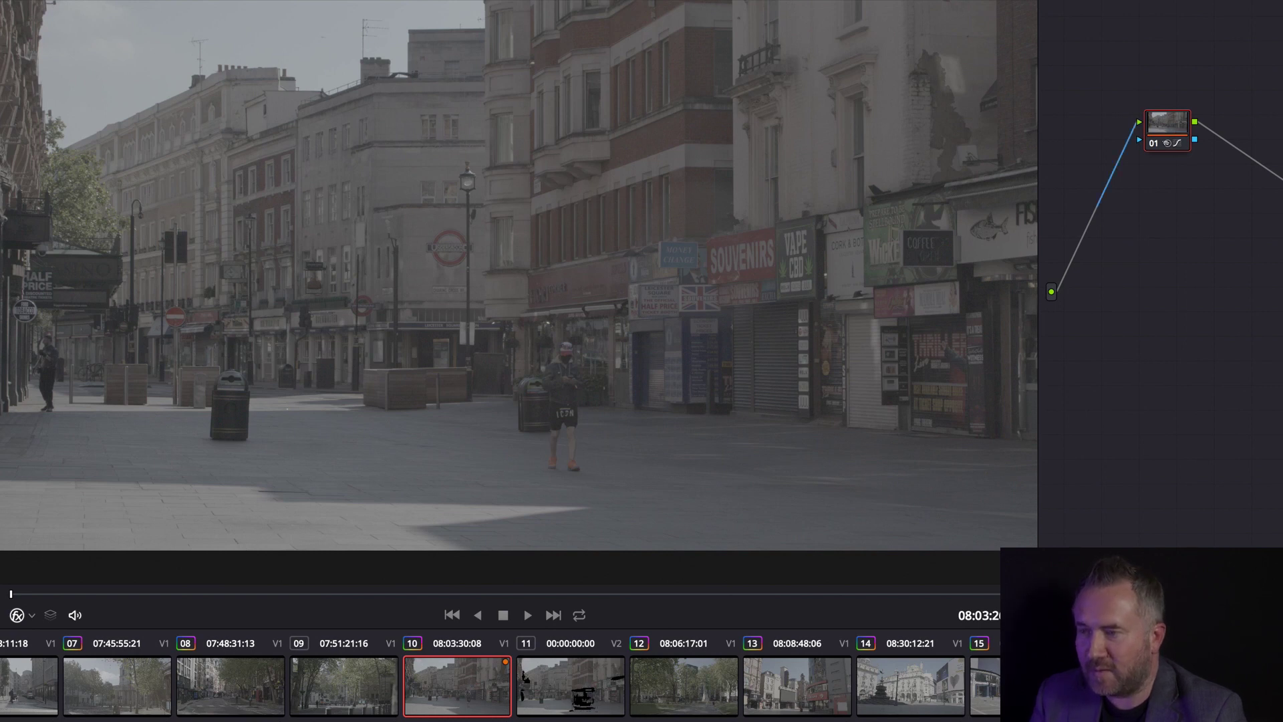
pyautogui.click(581, 697)
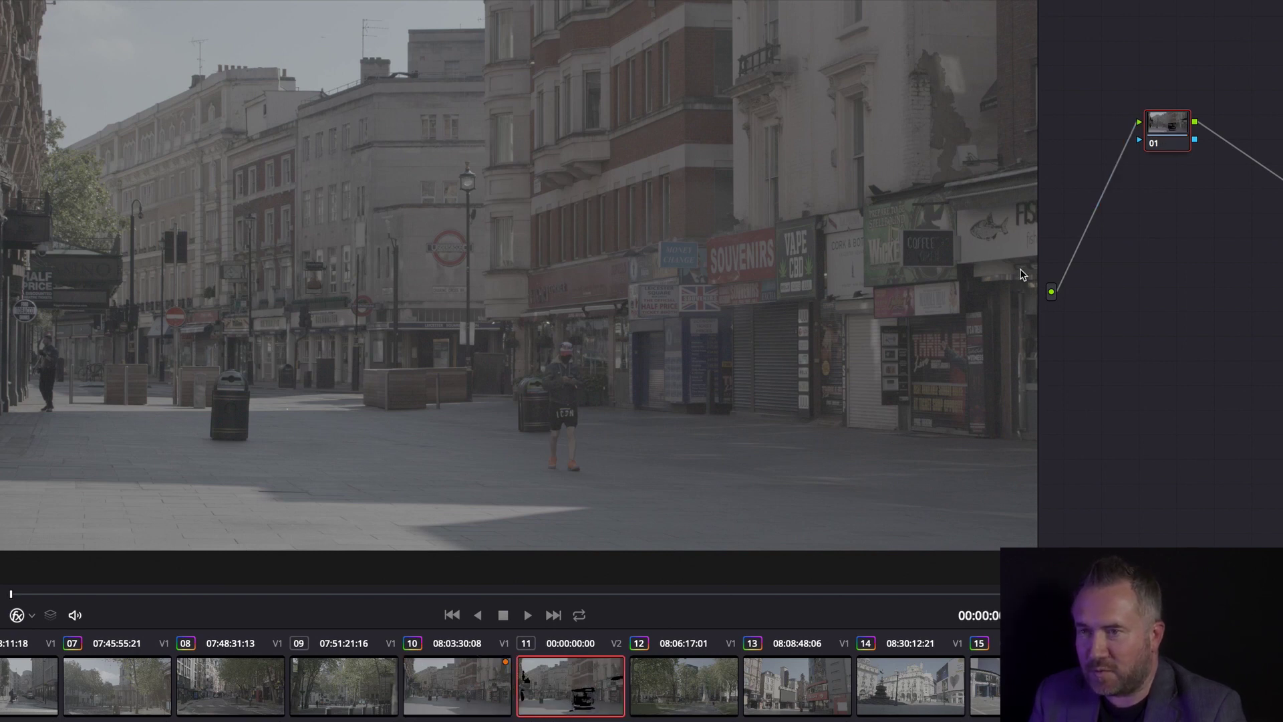
pyautogui.hotkey('ctrl', 'v')
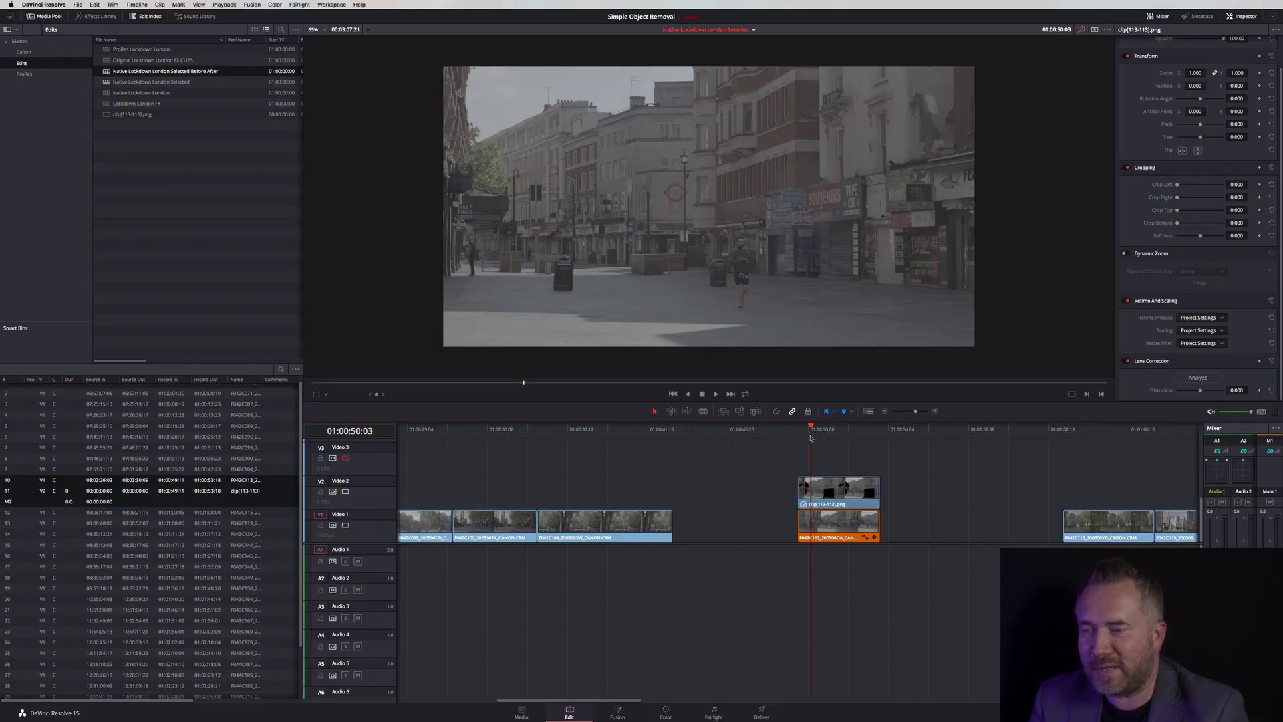
pyautogui.moveTo(810, 433); pyautogui.dragTo(850, 433)
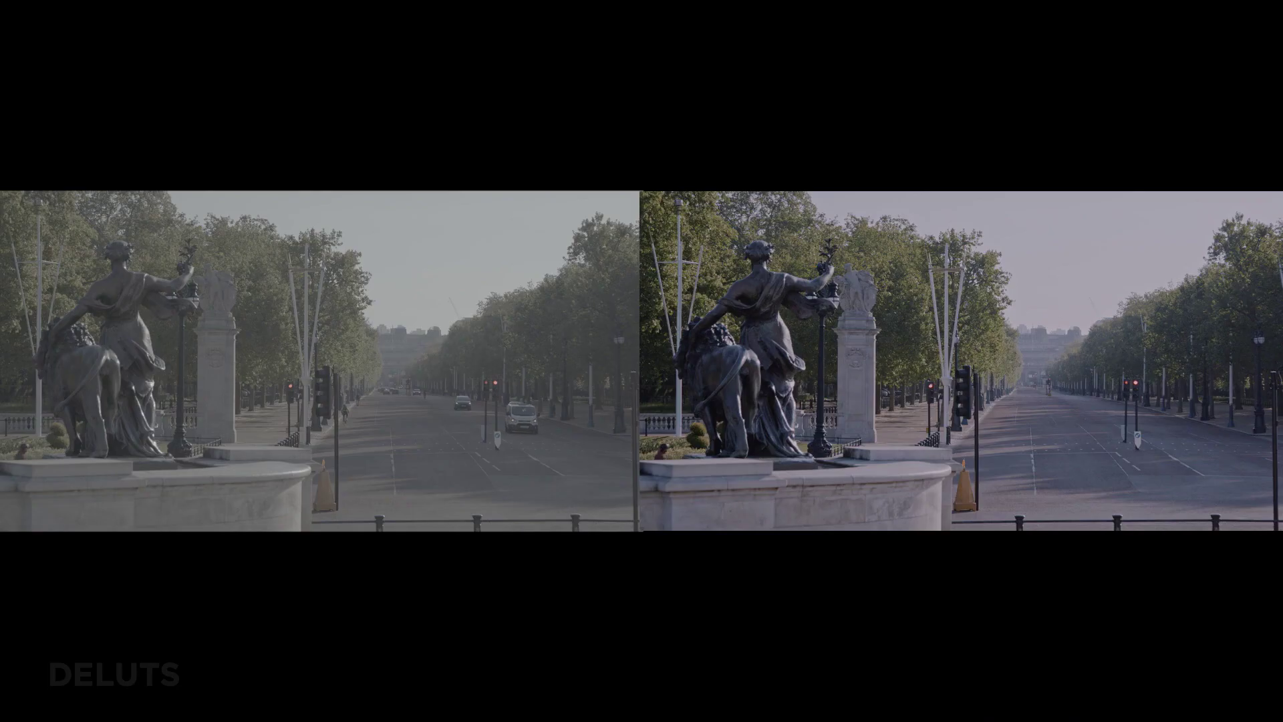